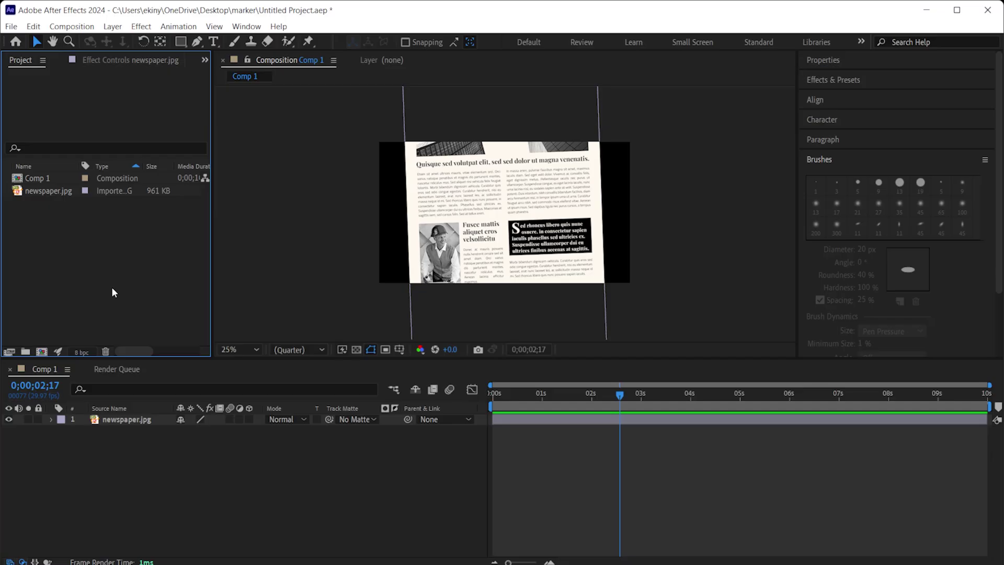
Start a new composition from the Project panel, then cancel the New Composition dialog
right_click(93, 248)
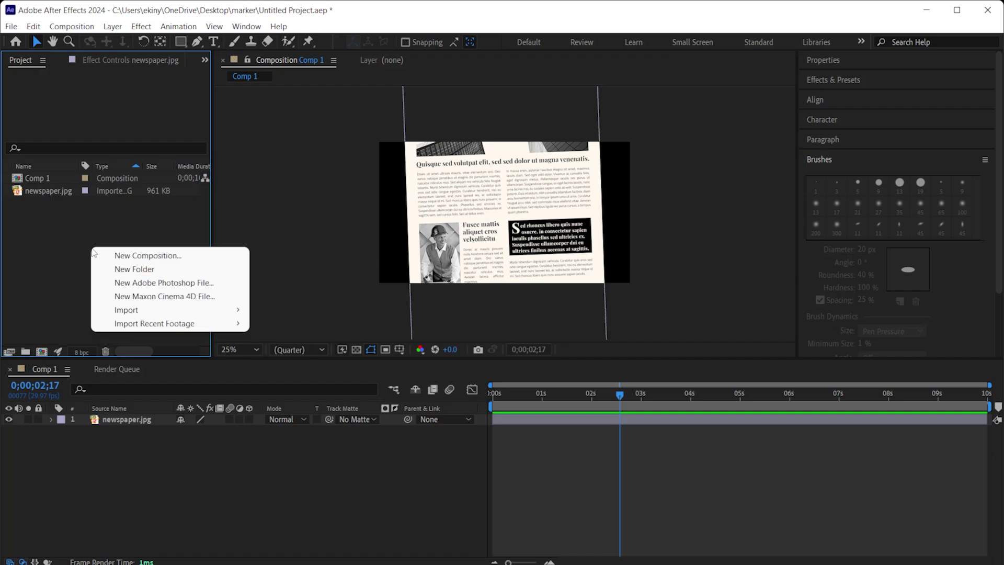
left_click(138, 256)
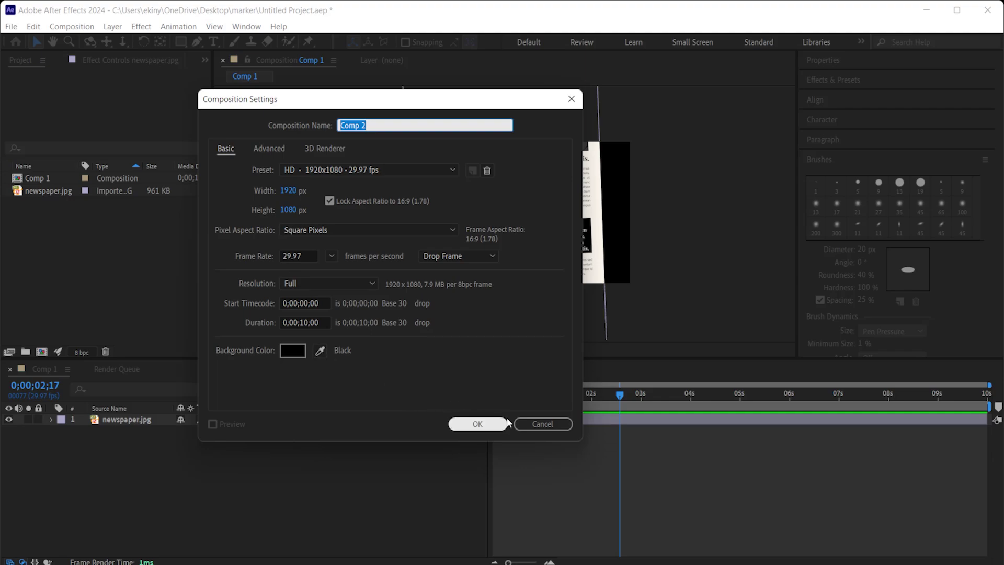
left_click(530, 424)
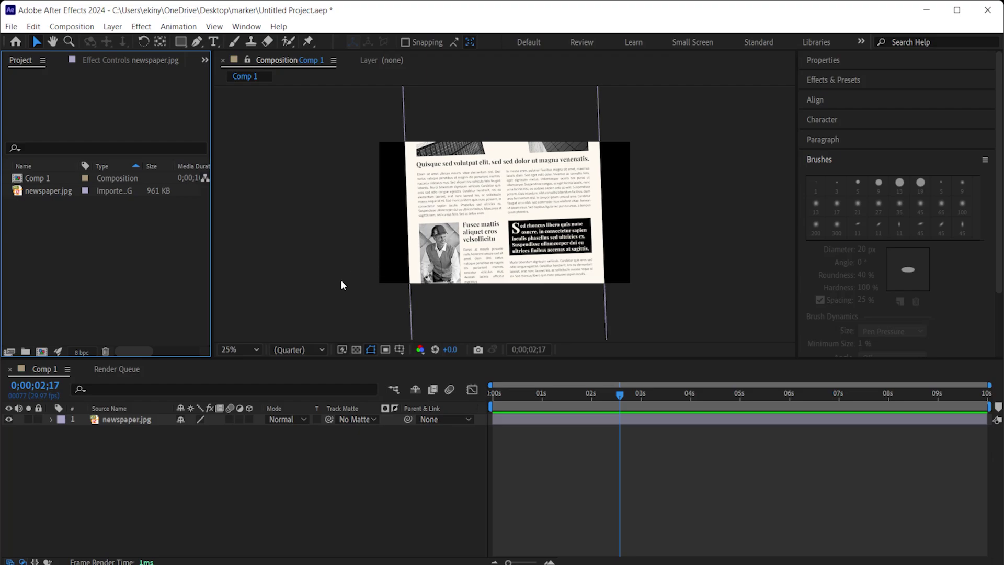
Turn off the newspaper.jpg layer's visibility so Comp 1 shows black
left_click(49, 190)
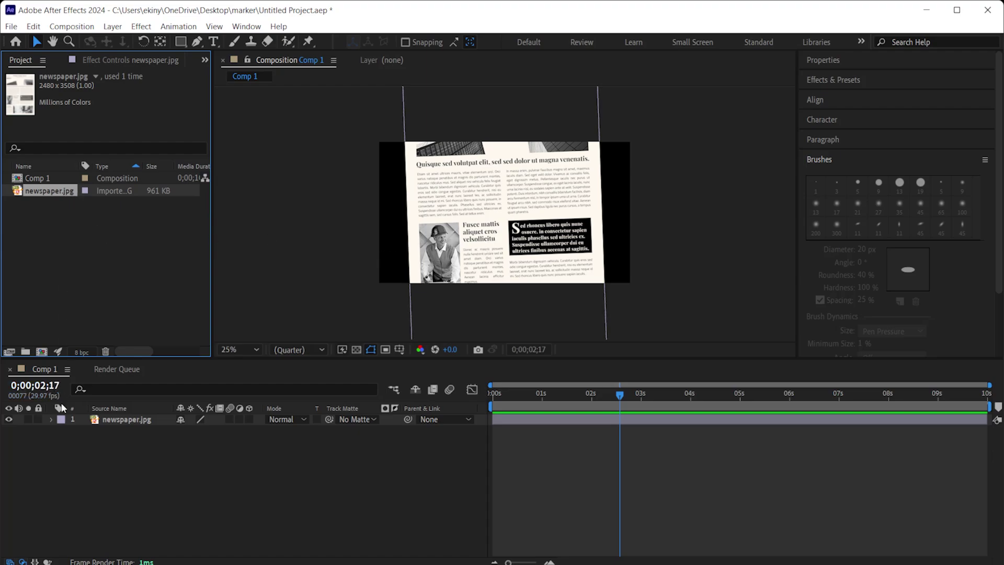
left_click(134, 445)
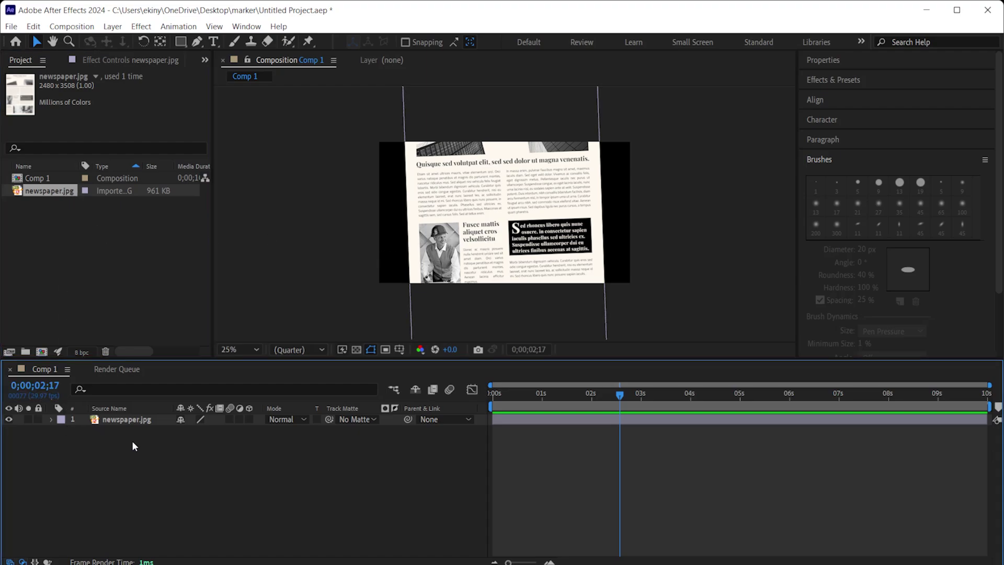
left_click(113, 422)
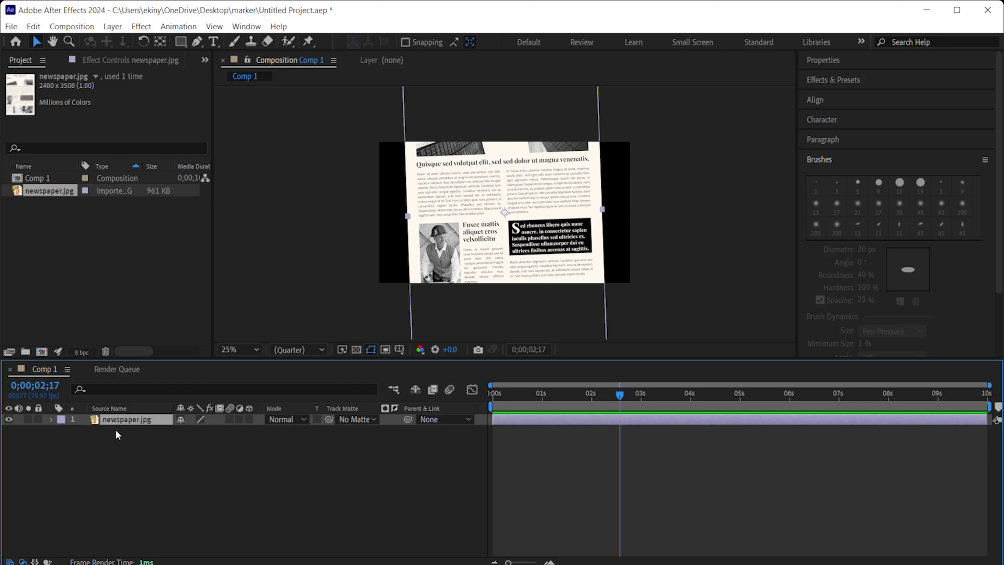
left_click(114, 444)
left_click(8, 420)
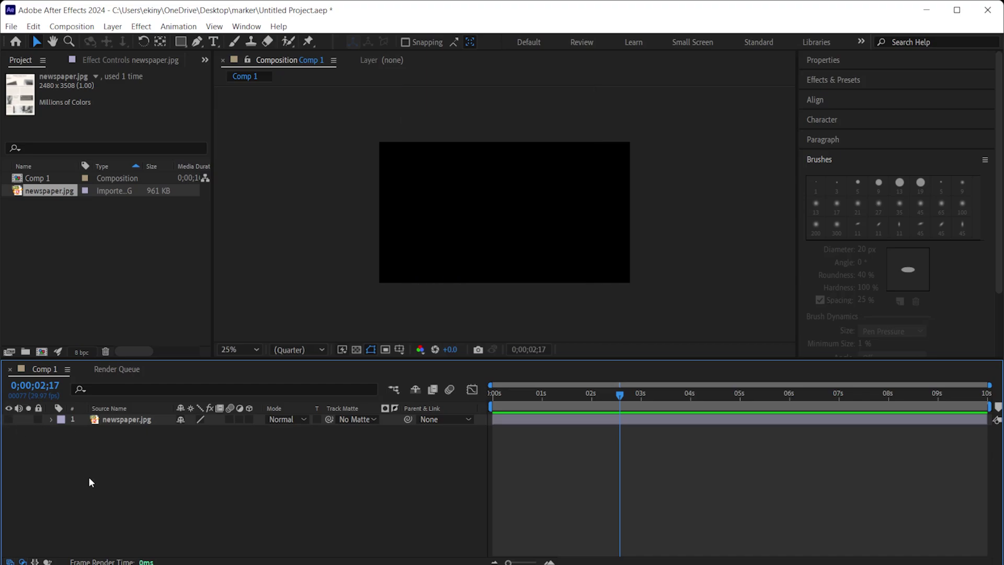
Add a red solid layer and set the viewer magnification to Fit
right_click(136, 480)
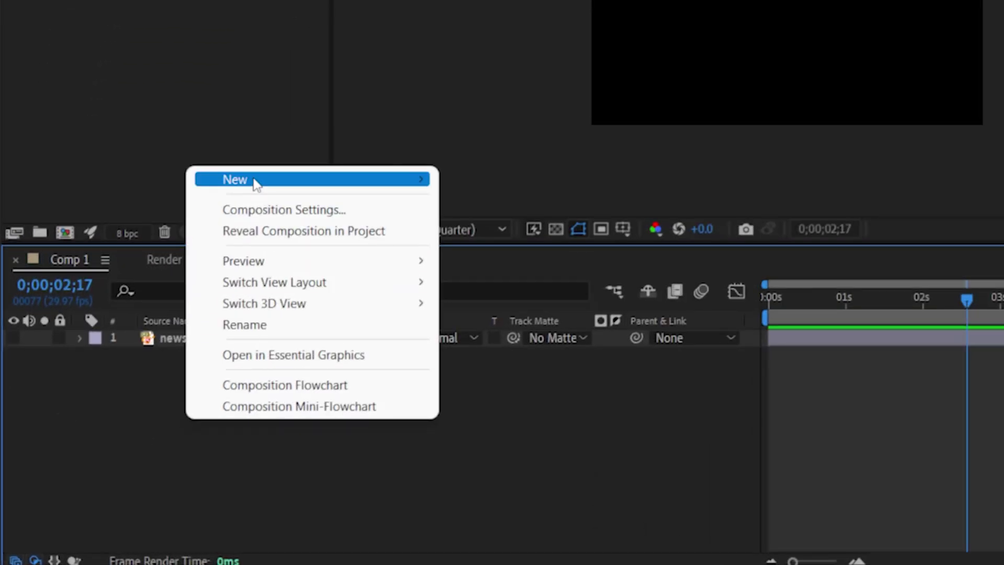
mouse_move(162, 319)
left_click(503, 227)
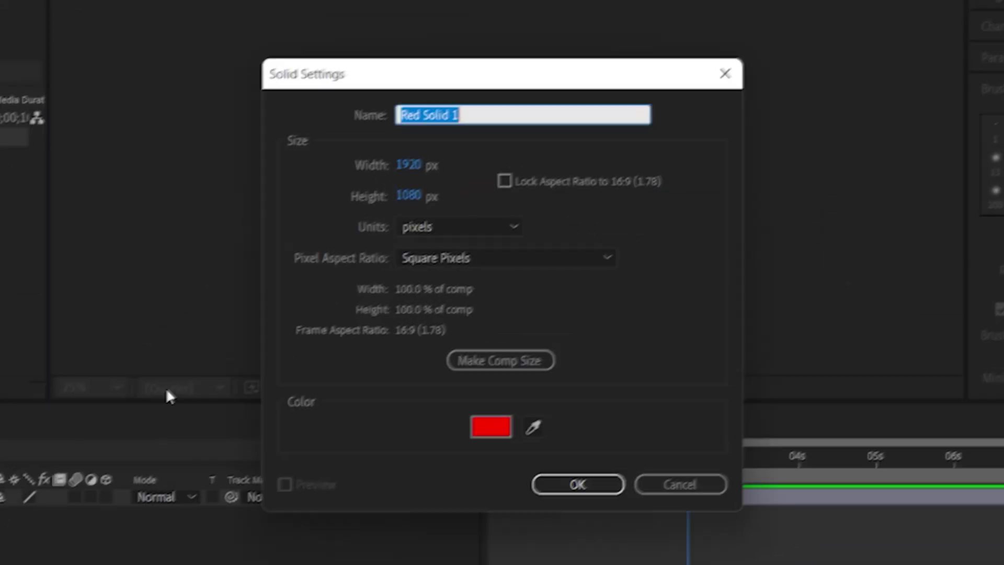
left_click(557, 486)
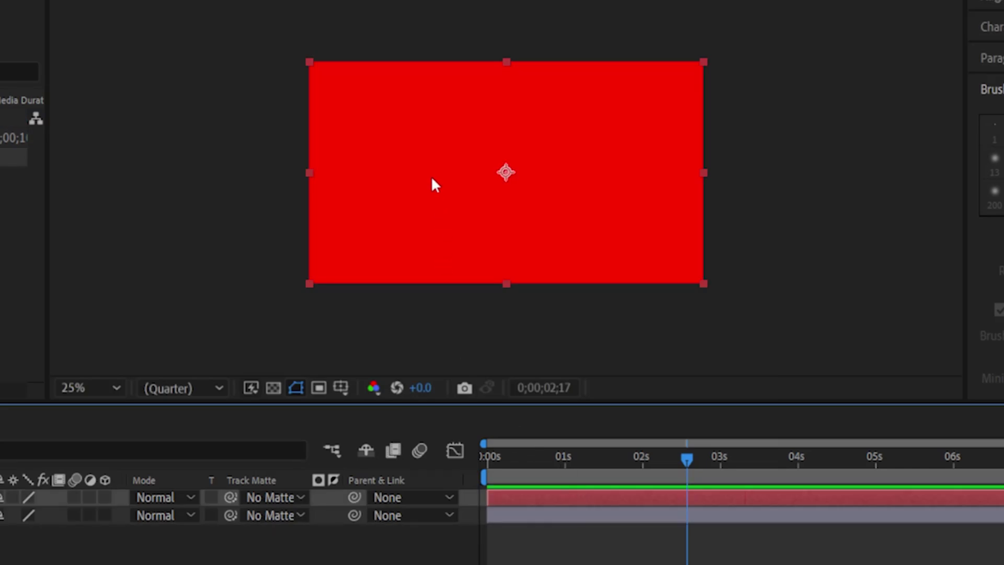
left_click(63, 387)
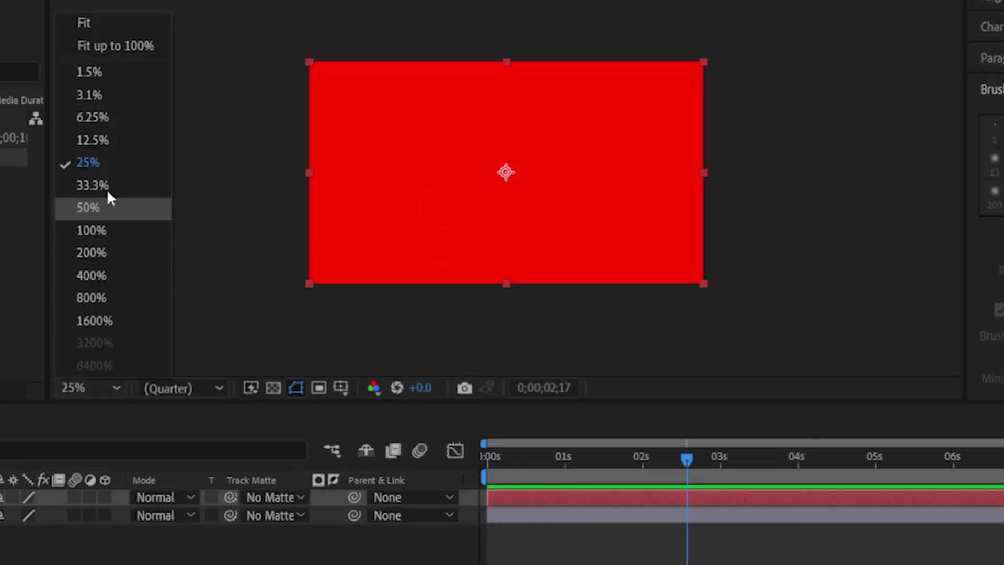
left_click(79, 19)
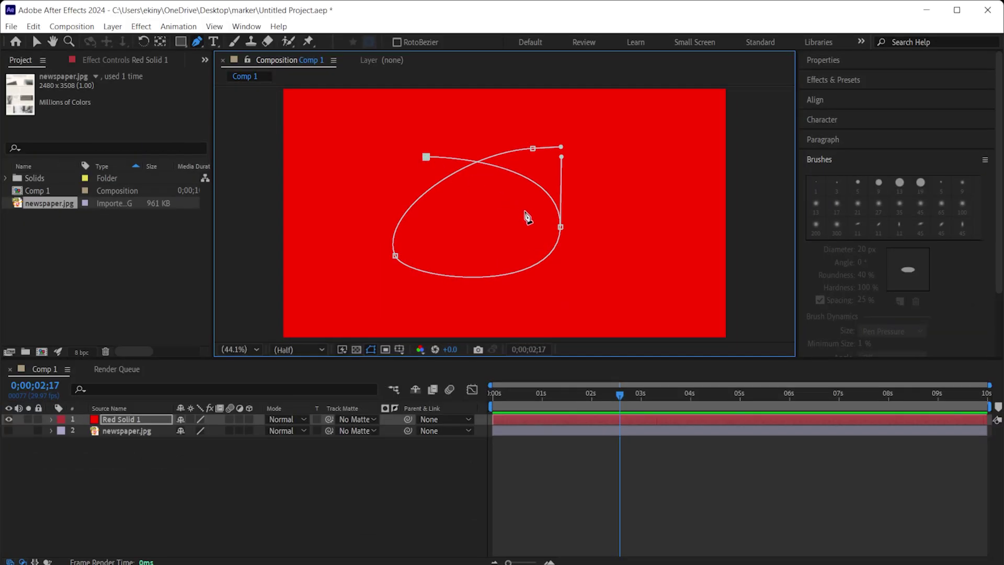
Reshape the oval loop mask's right side, top point and lower-left point, then deselect
left_click_drag(561, 229, 560, 220)
left_click_drag(533, 150, 536, 141)
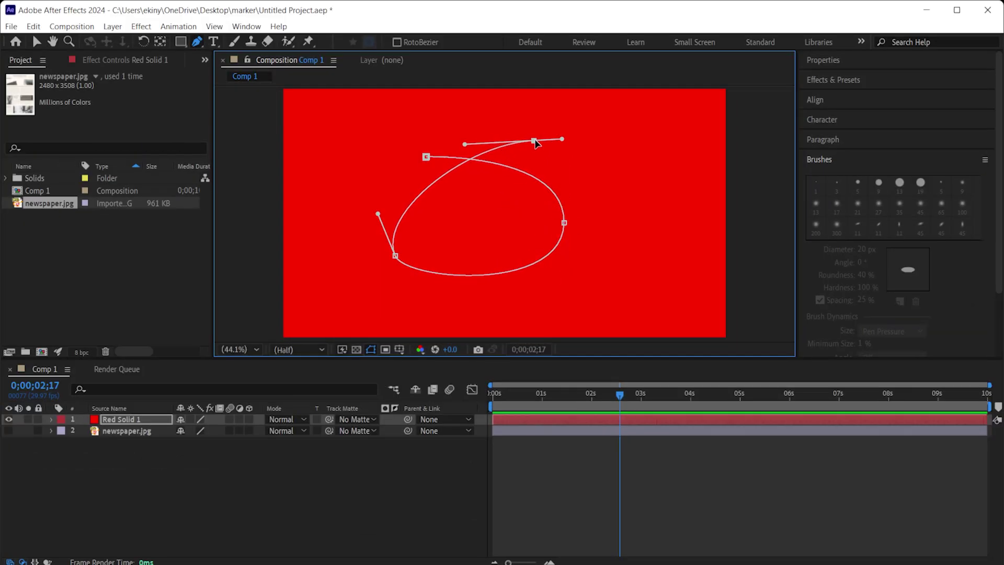
left_click(395, 256)
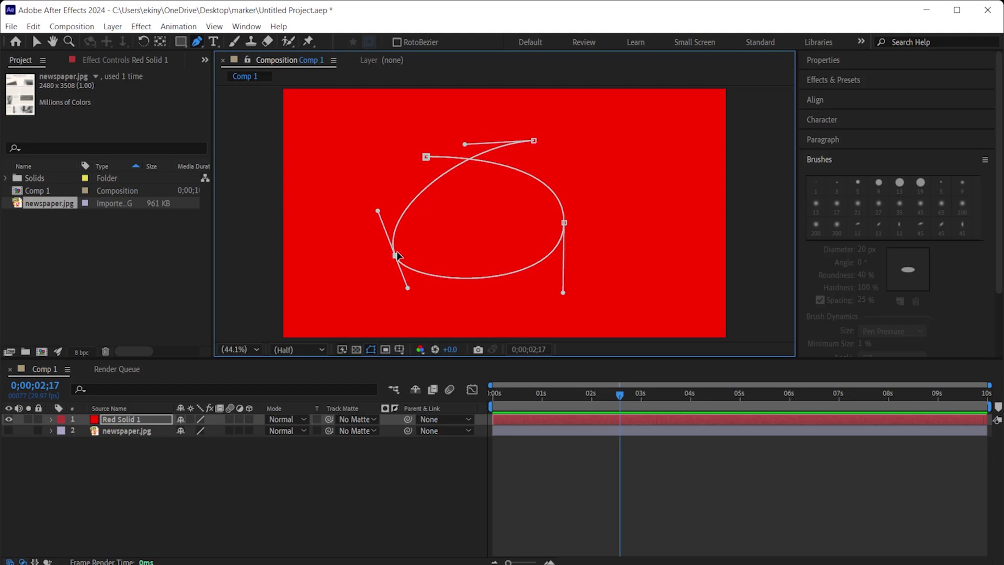
left_click(163, 466)
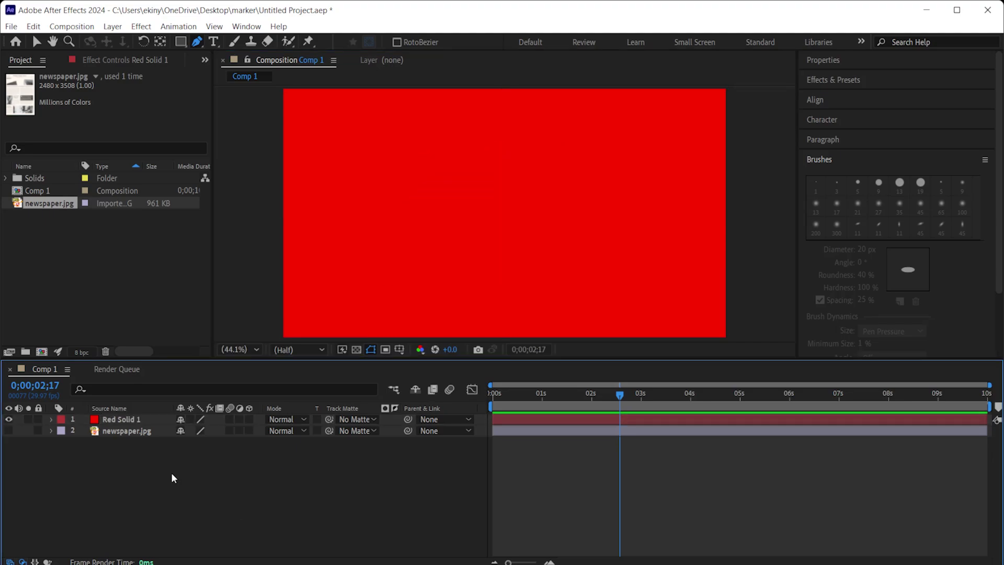
Rename the Red Solid 1 layer to 'path'
right_click(182, 481)
key("Escape")
left_click(131, 419)
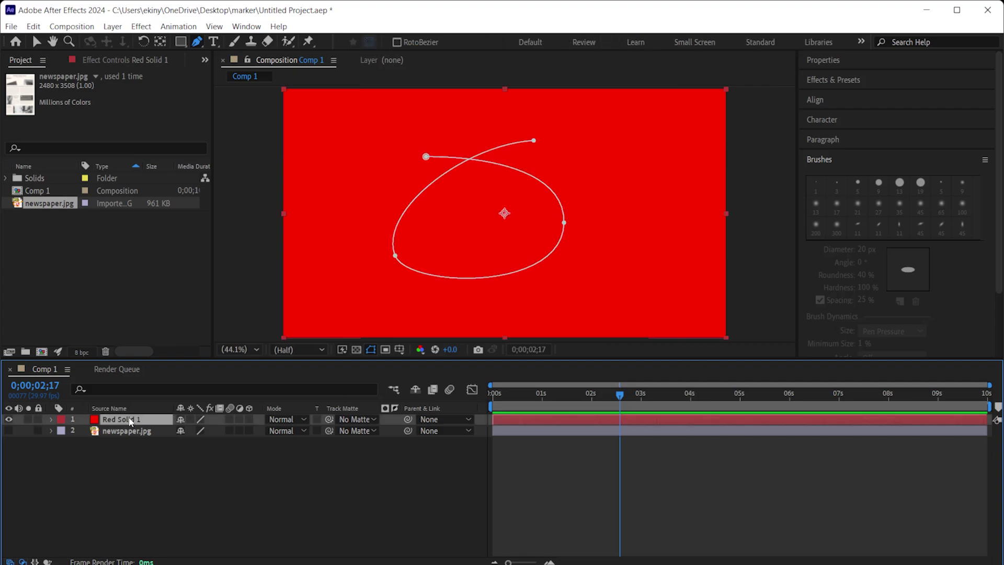
key("Return")
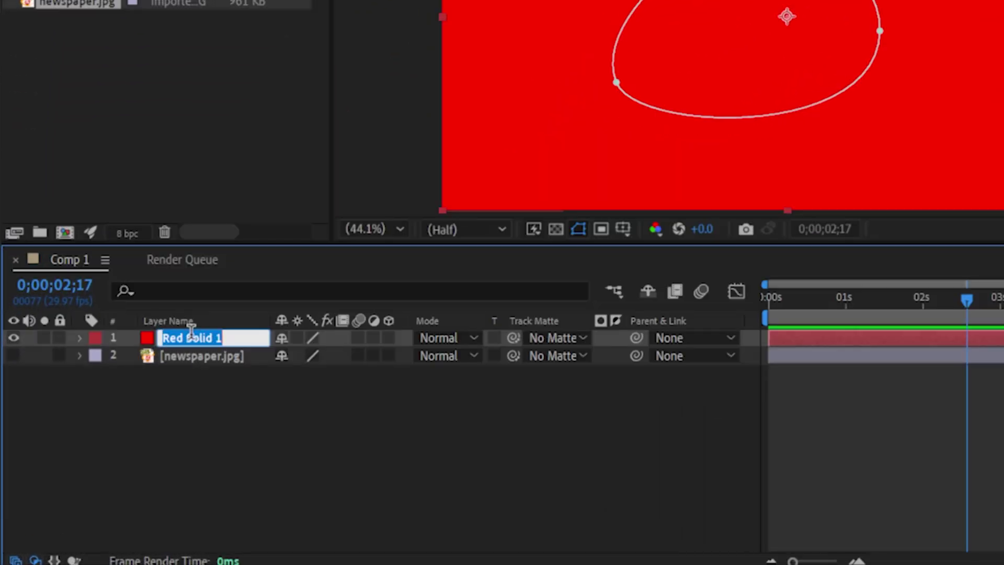
type("path")
key("Return")
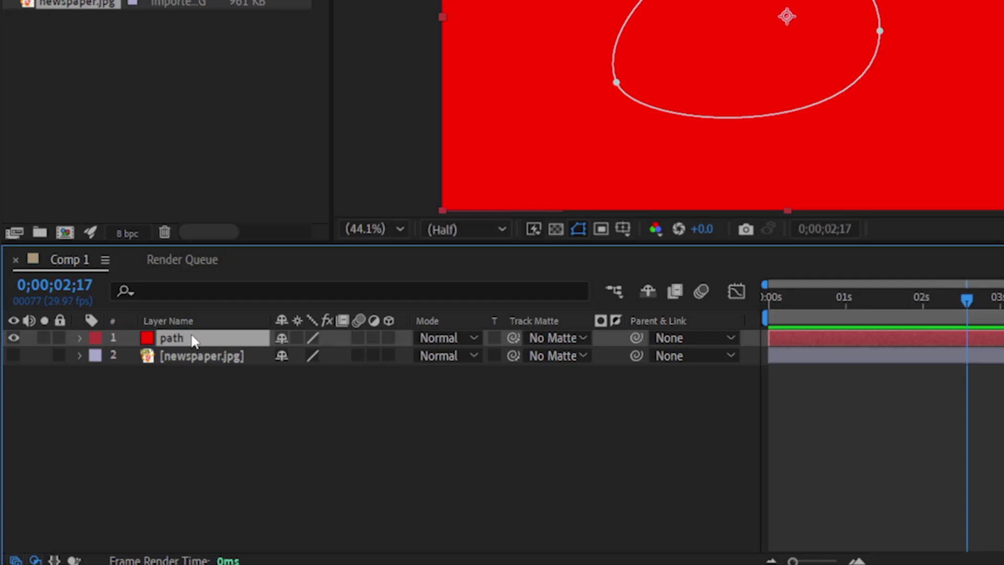
Create a new solid named 'circle' above the path layer
right_click(282, 463)
mouse_move(352, 230)
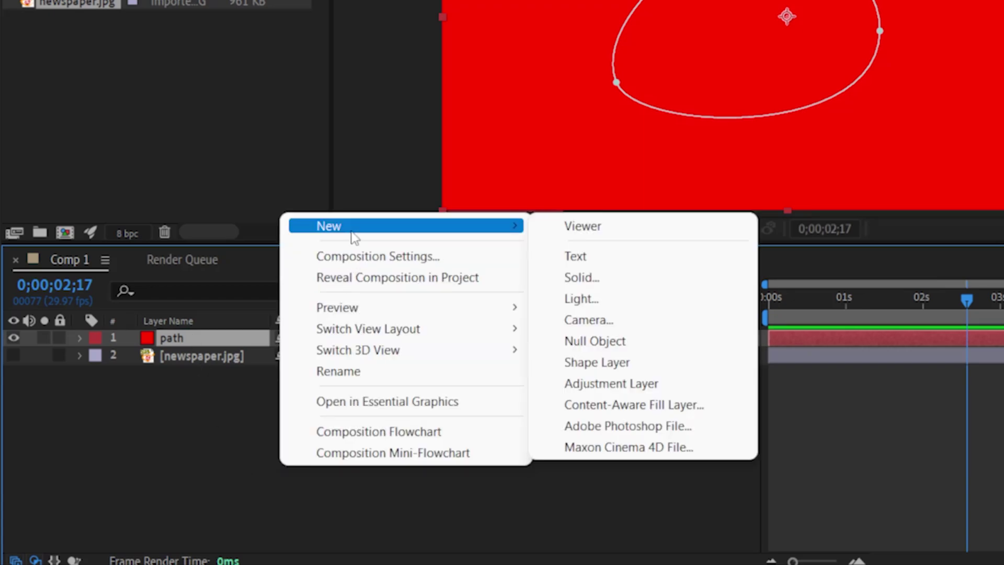
left_click(587, 282)
type("circle")
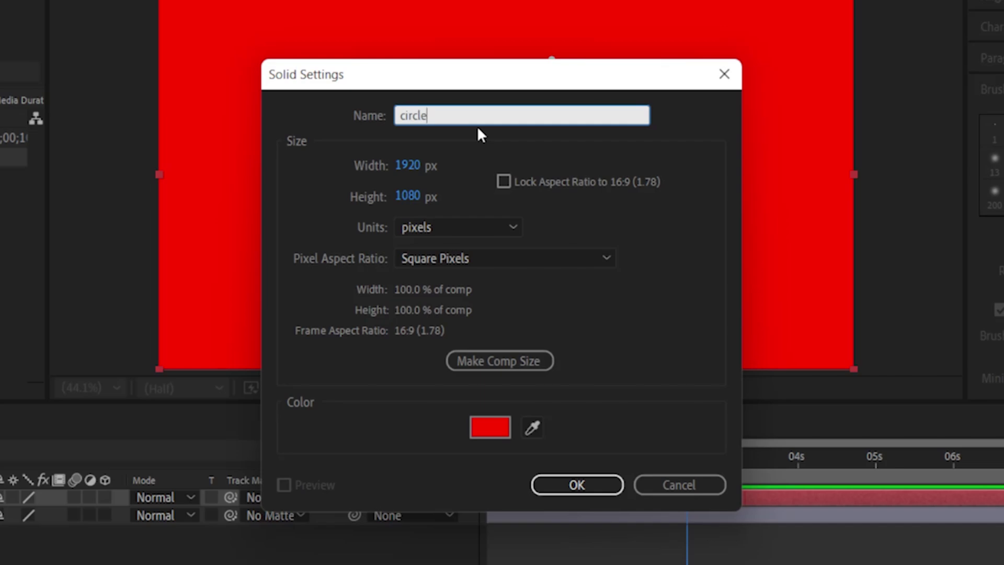
left_click(550, 486)
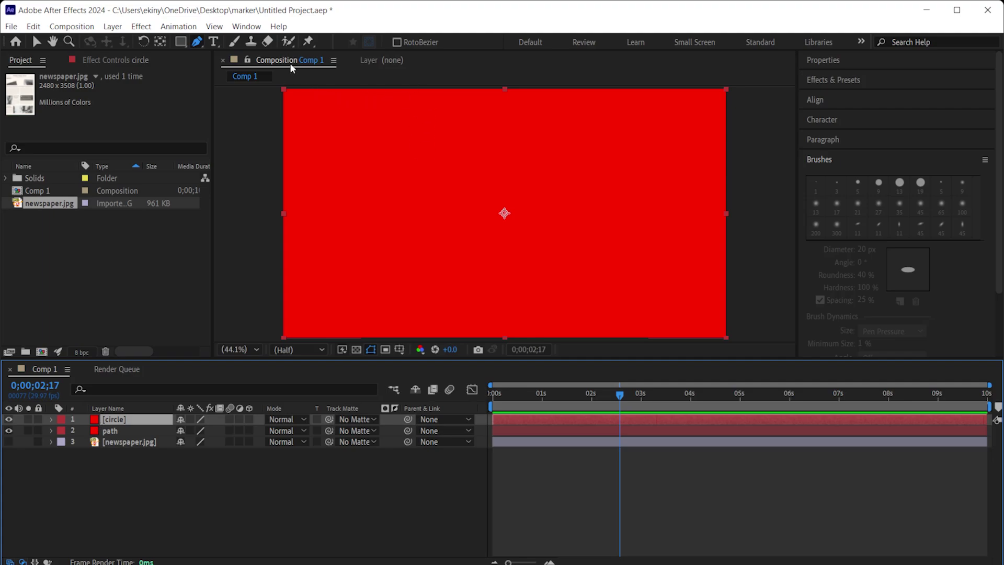
Open the circle layer in its Layer viewer, show the Brushes panel and select the Brush tool
double_click(97, 423)
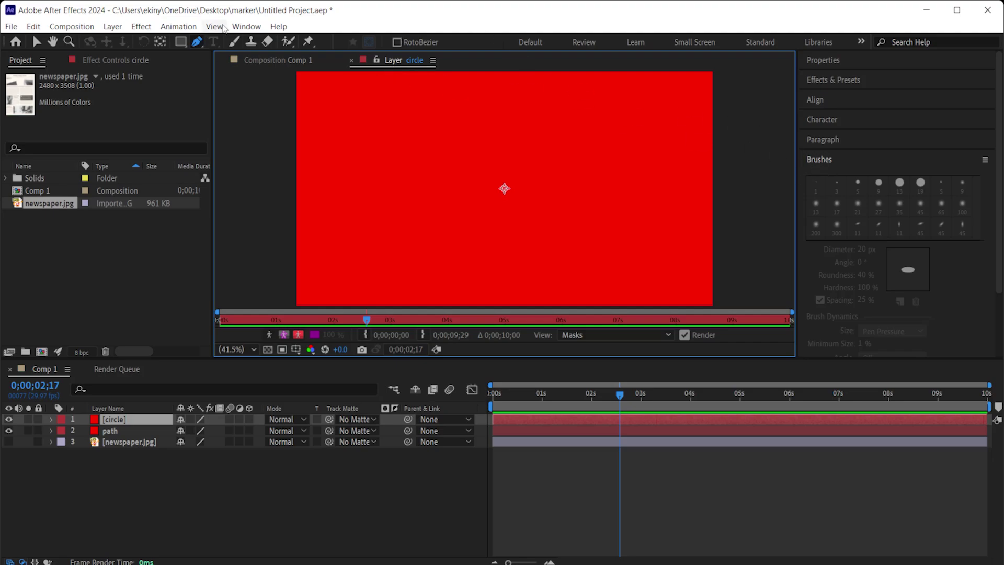
left_click(246, 27)
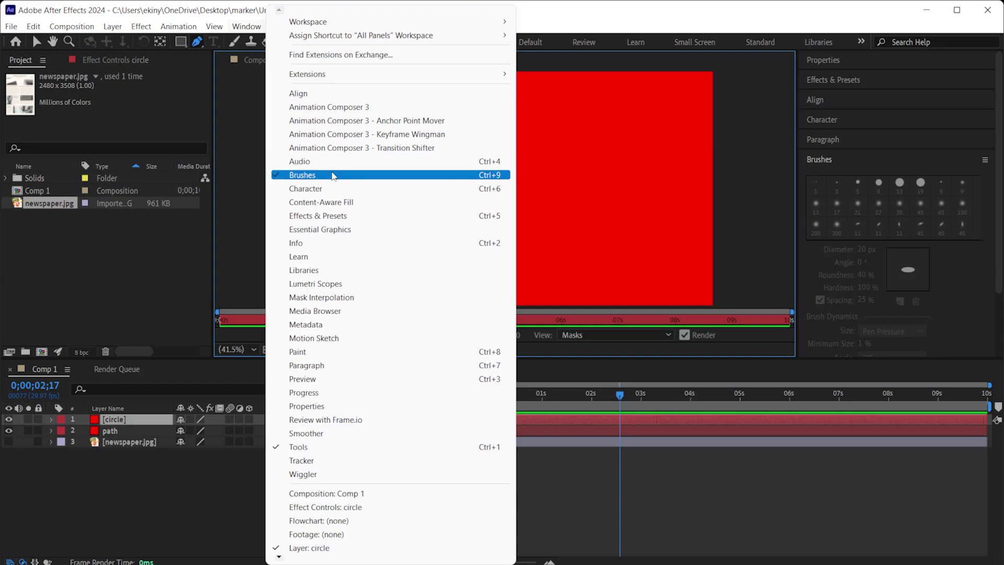
left_click(769, 23)
left_click(873, 193)
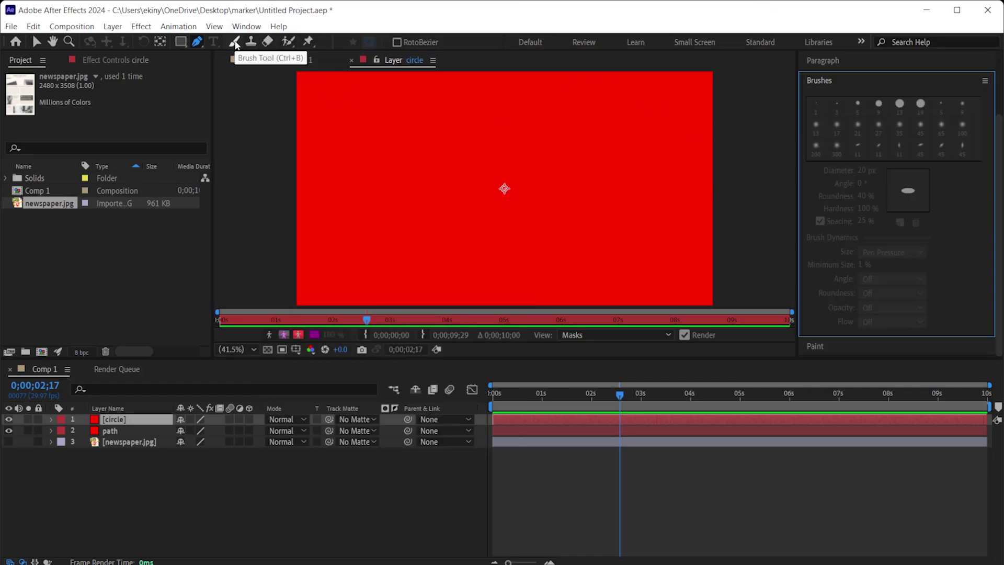
left_click(234, 45)
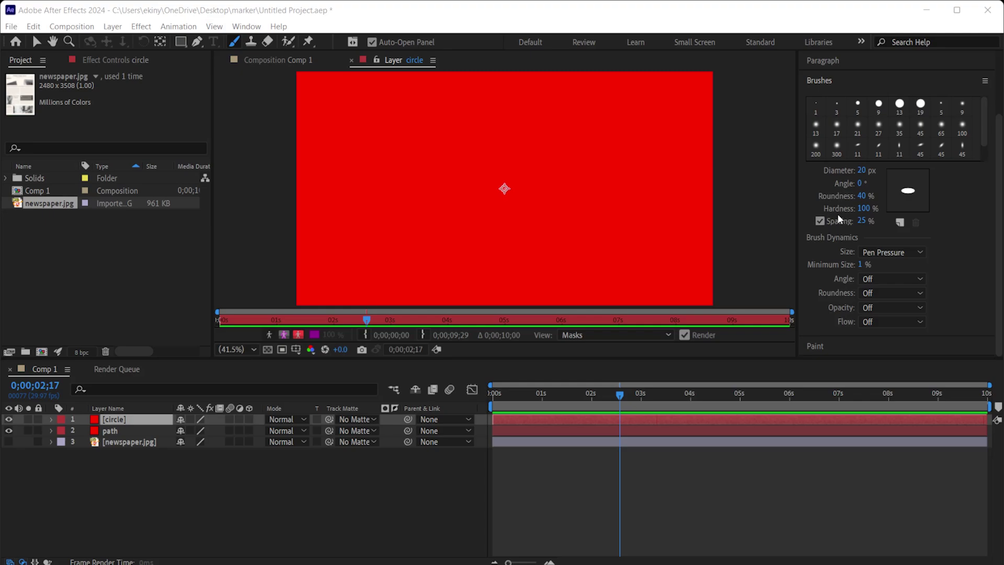
Set the Layer view zoom to 50% and paint a first stroke on the circle layer
key("comma")
key("comma")
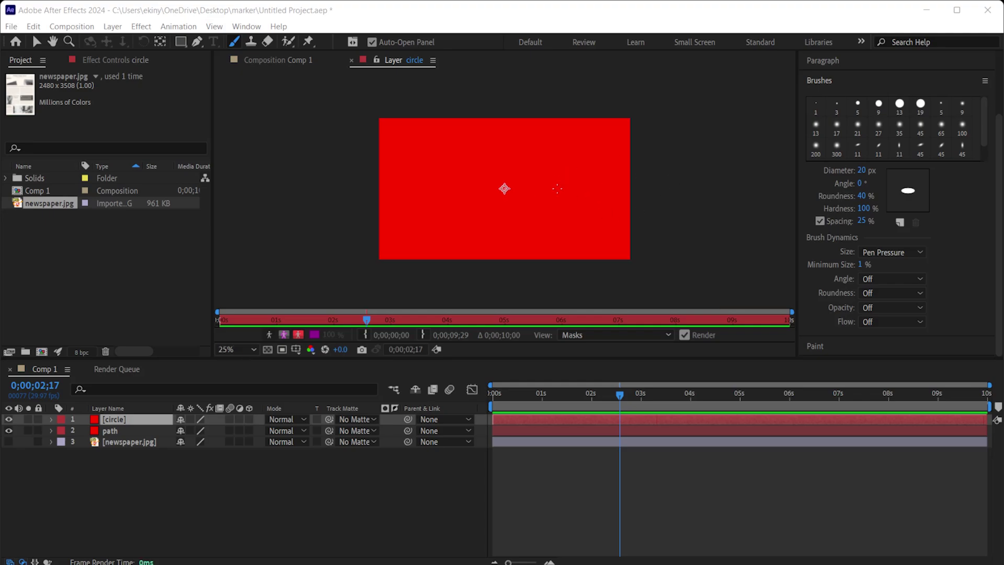
key("period")
key("period")
key("period")
key("period")
key("period")
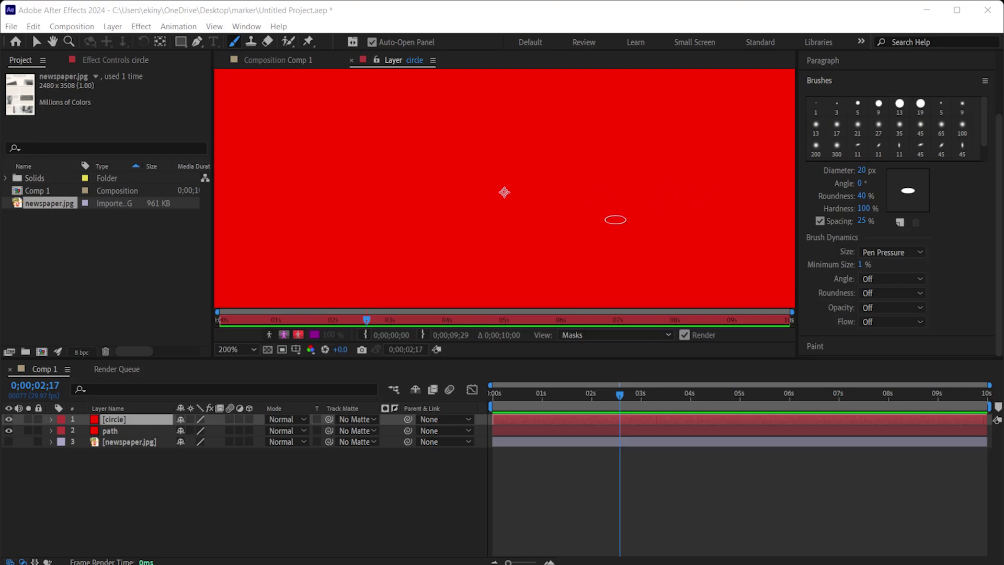
key("comma")
key("comma")
key("comma")
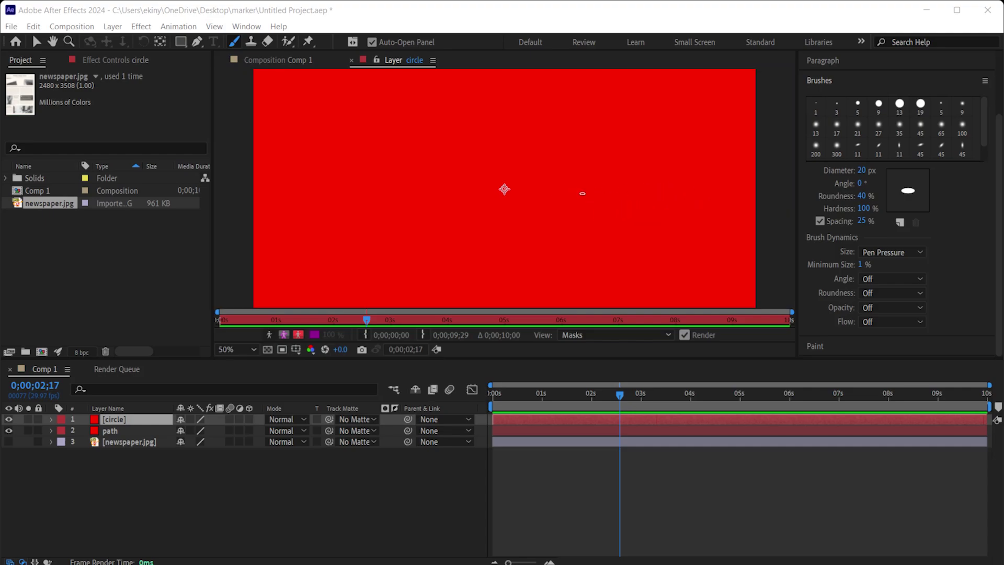
left_click(581, 193)
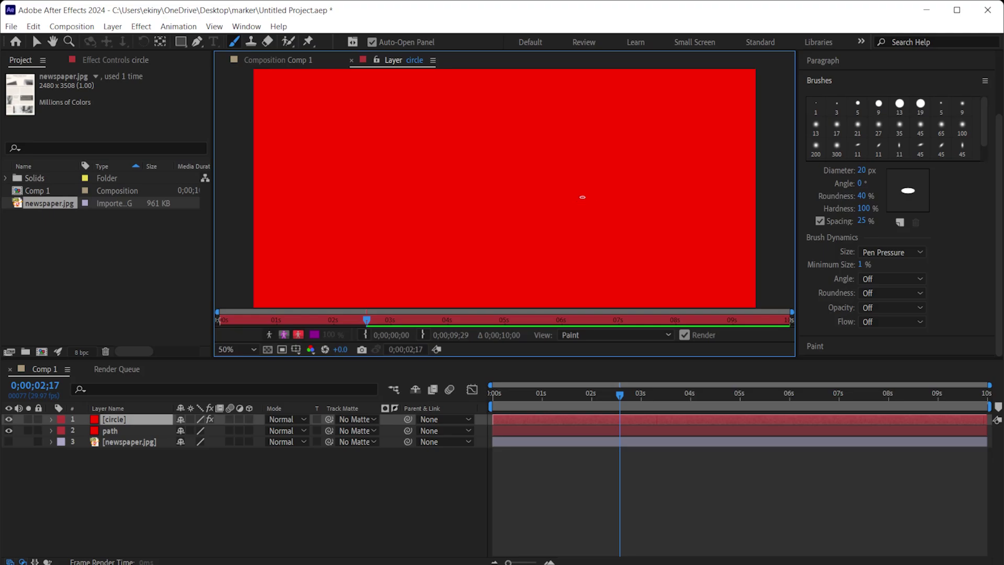
Expand the path layer's Masks down to Mask 1's Mask Path property
left_click(117, 428)
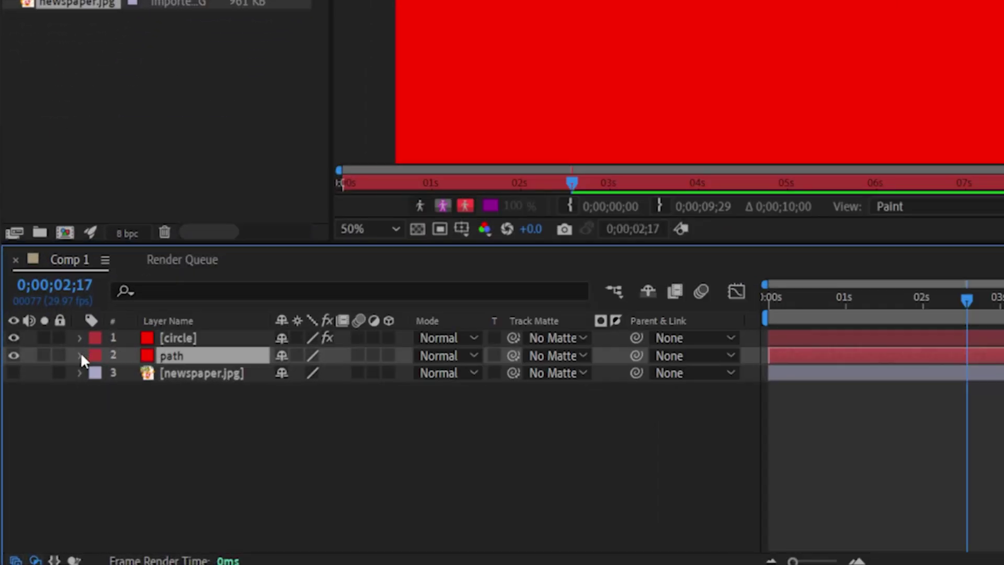
left_click(80, 355)
left_click(100, 373)
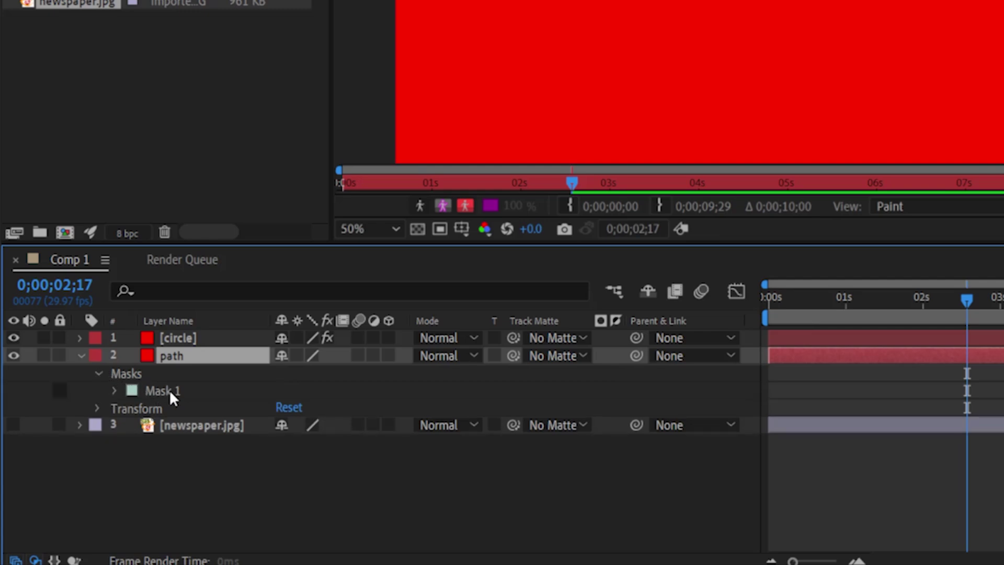
left_click(160, 391)
left_click(114, 391)
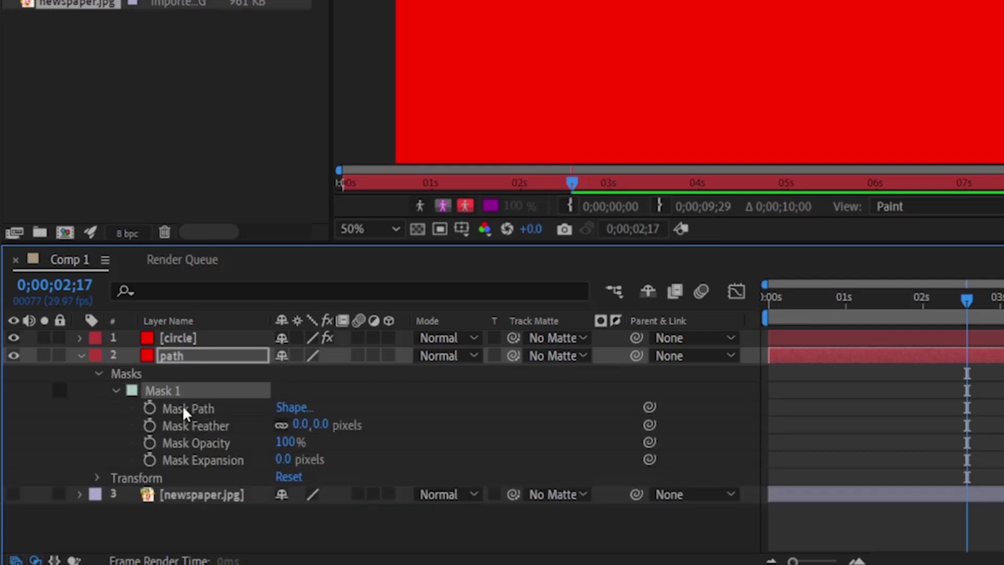
left_click(184, 407)
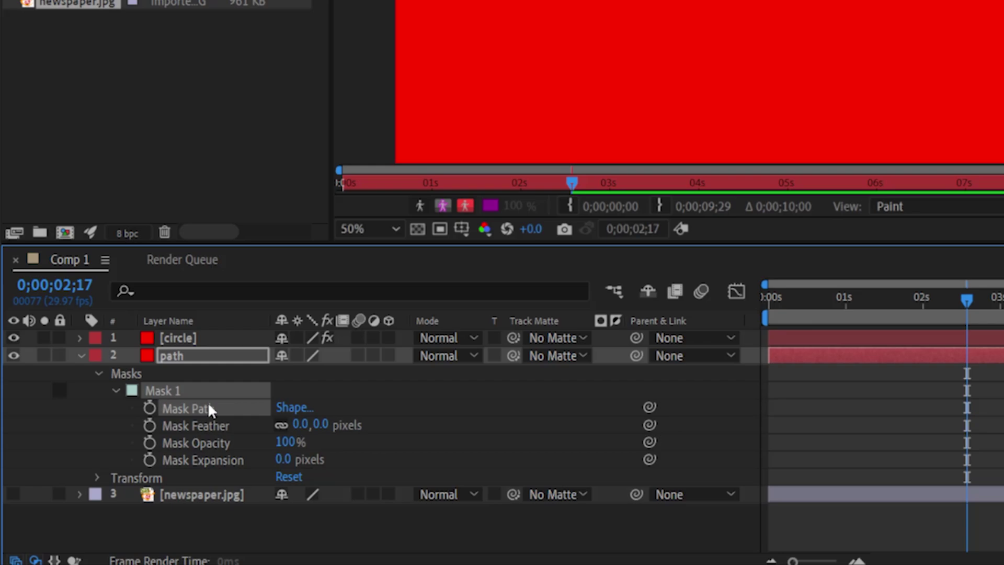
Expand the circle layer's Effects > Paint > Brush 1 and select its Path
left_click(84, 337)
left_click(81, 338)
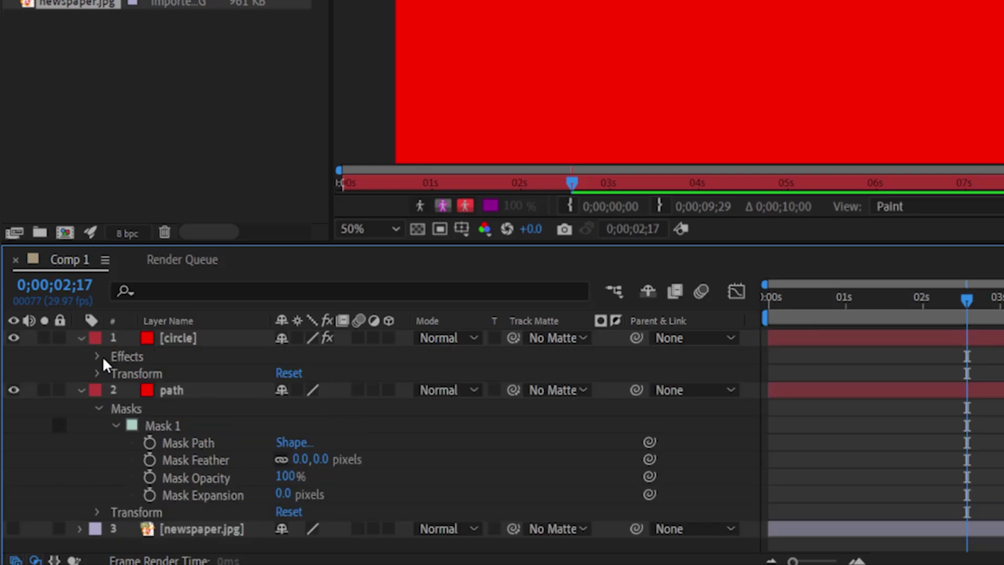
left_click(99, 356)
left_click(116, 373)
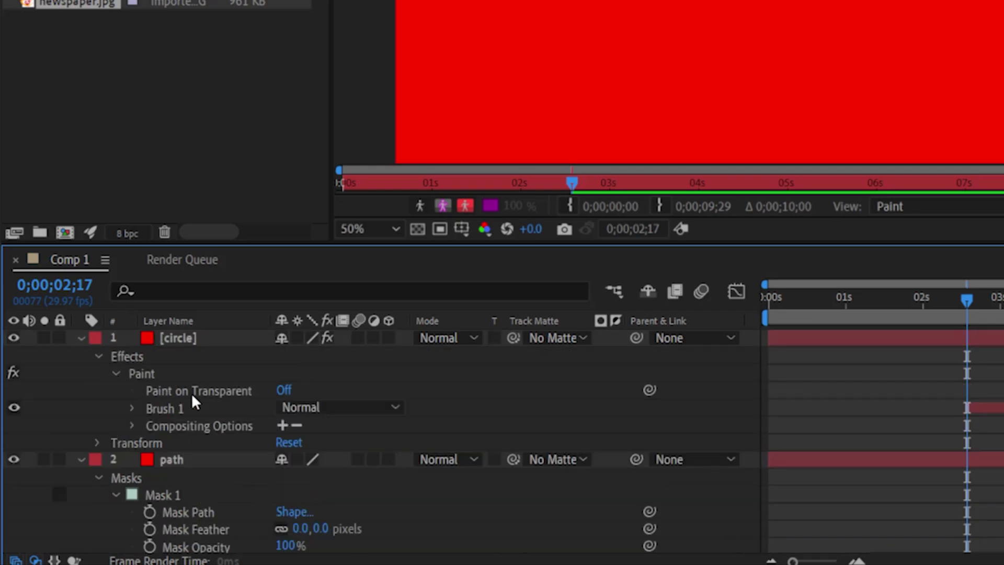
left_click(131, 408)
left_click(190, 425)
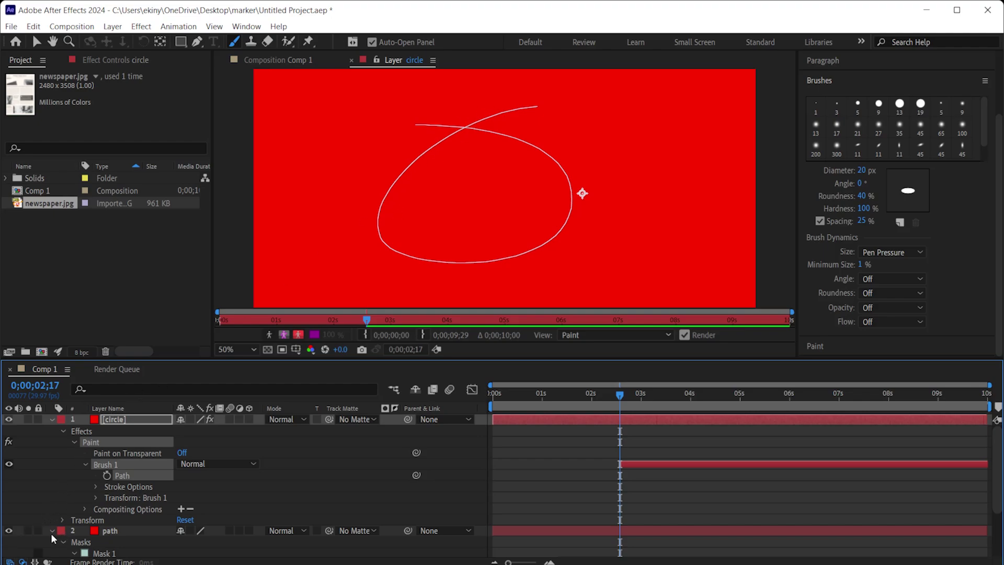
Collapse the path layer's mask properties and select the path layer
scroll(49, 532, "down", 3)
left_click(51, 473)
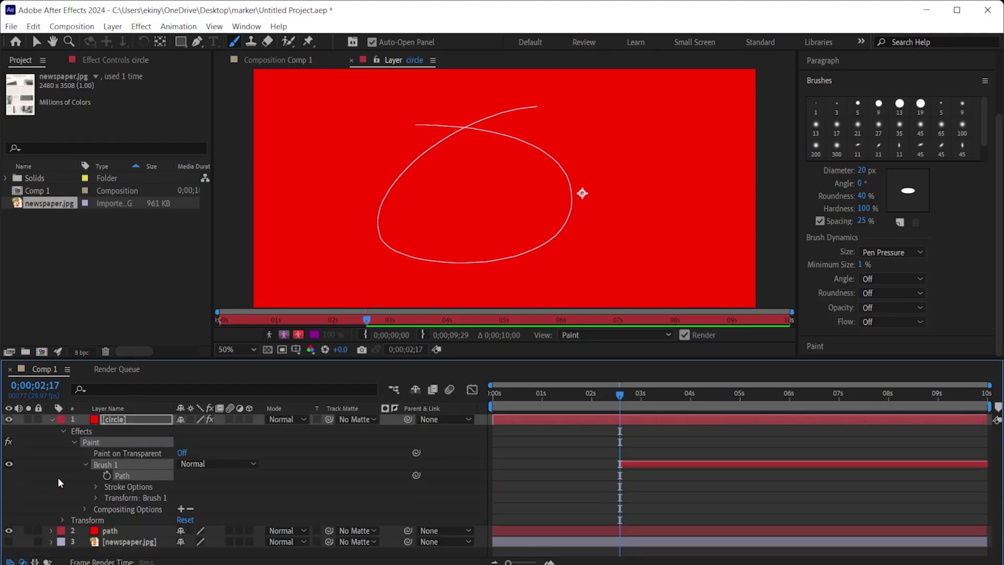
left_click(107, 530)
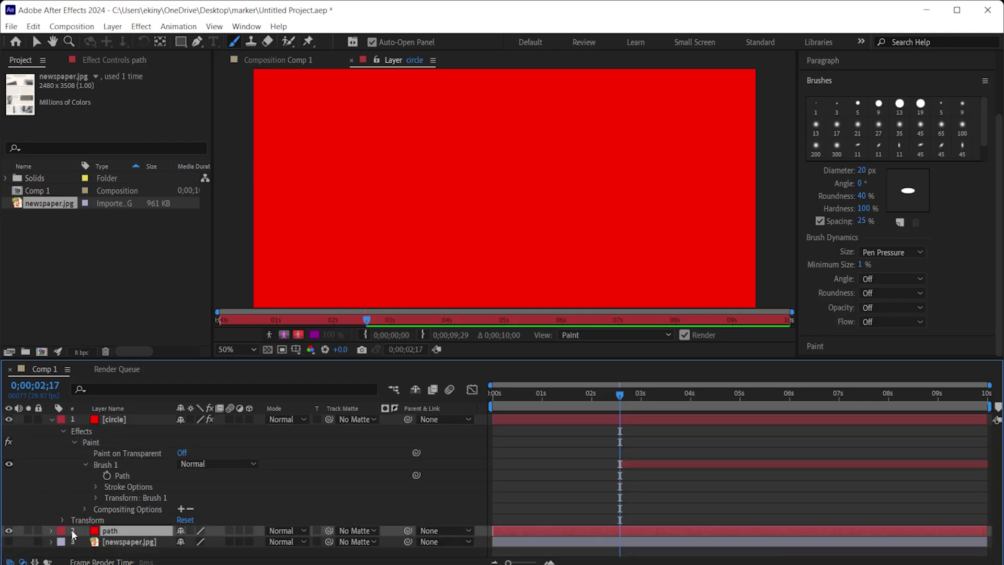
Hide the path layer, switch to the Composition viewer and turn Paint on Transparent On
left_click(9, 531)
left_click(282, 60)
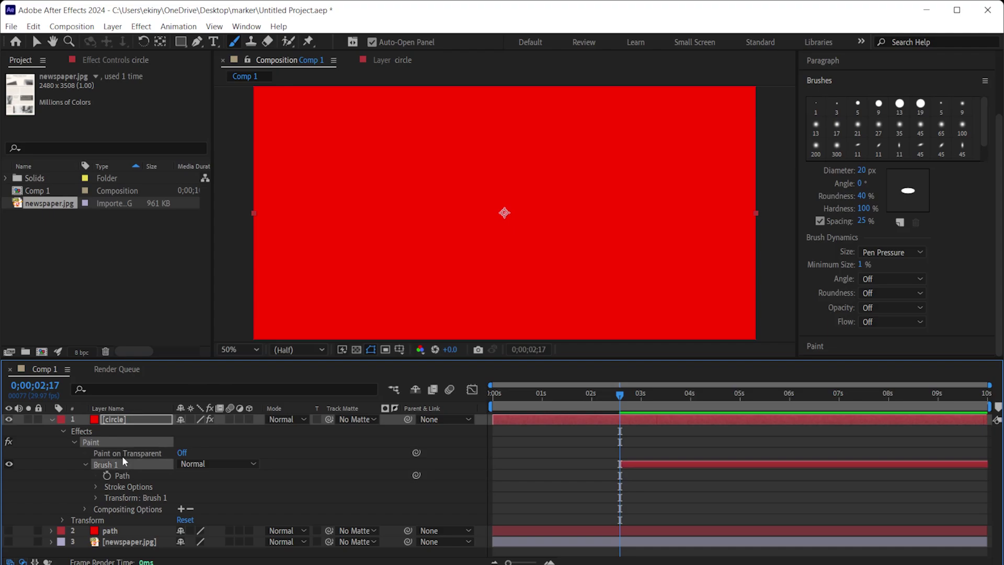
left_click(182, 452)
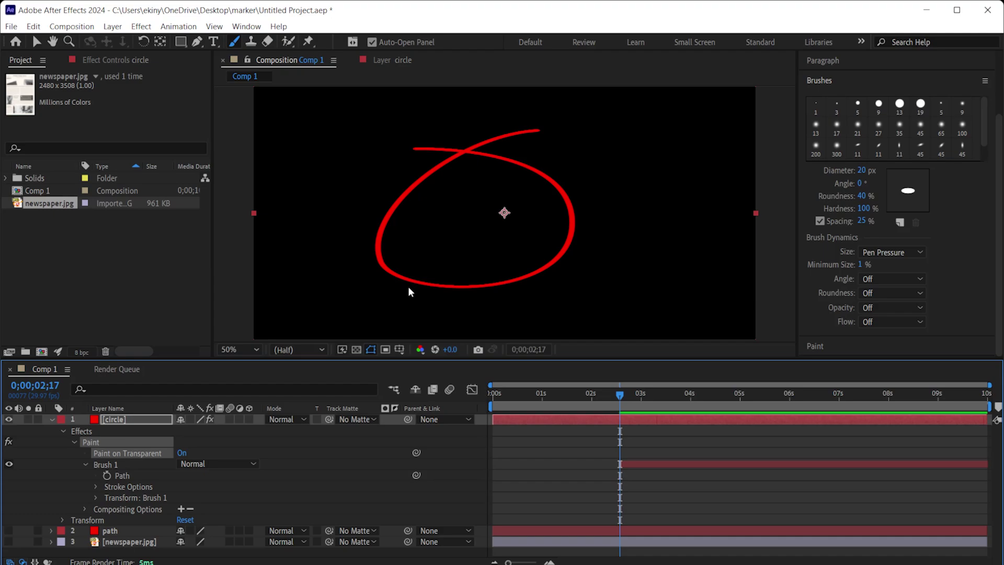
Move Brush 1's duration bar to begin at 0 s, with the playhead at 0;00;00;00
left_click(466, 266)
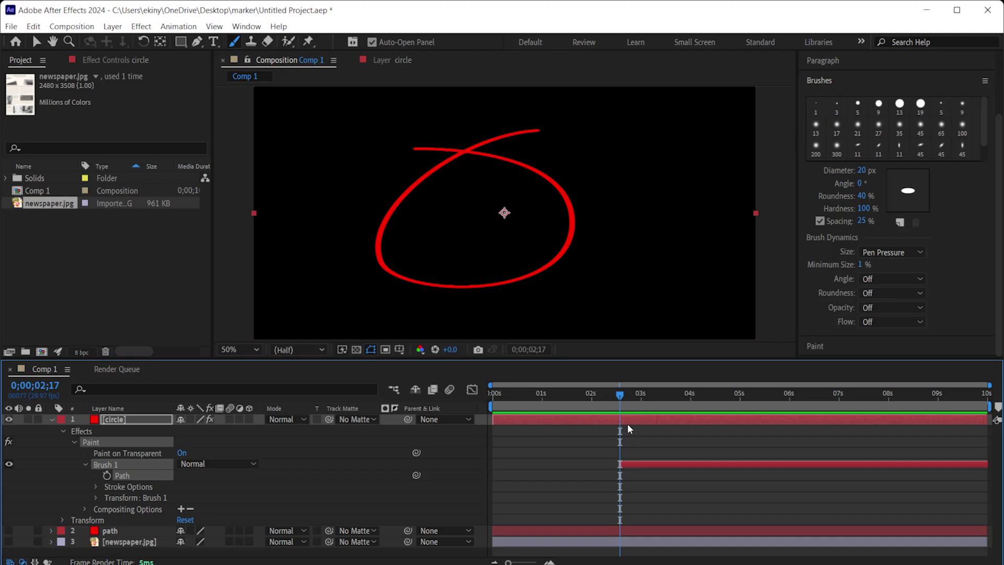
mouse_move(622, 410)
left_mouse_down()
mouse_move(576, 409)
mouse_move(631, 413)
left_mouse_up()
mouse_move(622, 464)
left_mouse_down()
mouse_move(503, 468)
mouse_move(617, 462)
left_mouse_up()
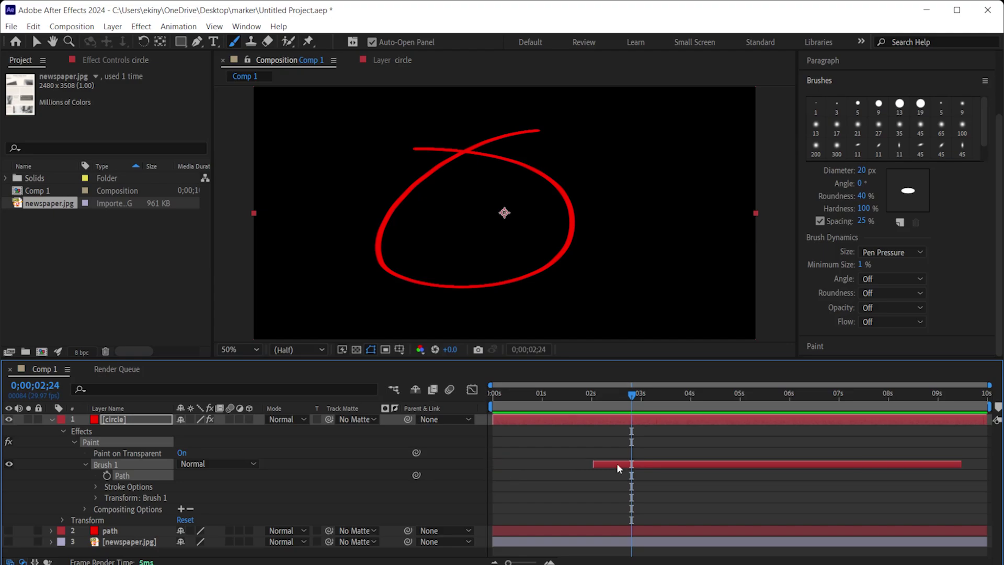
left_click_drag(623, 395, 479, 400)
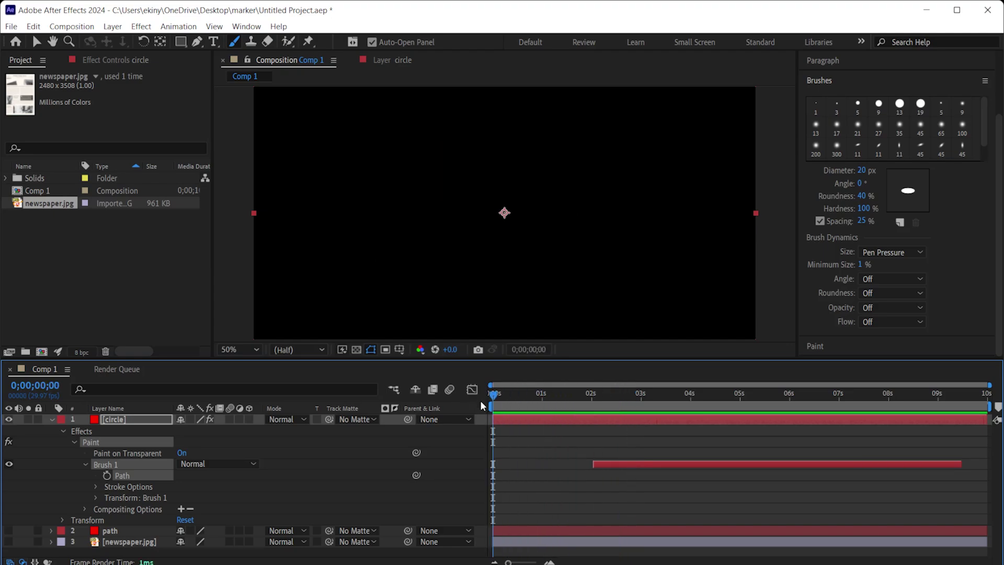
left_click_drag(603, 462, 496, 463)
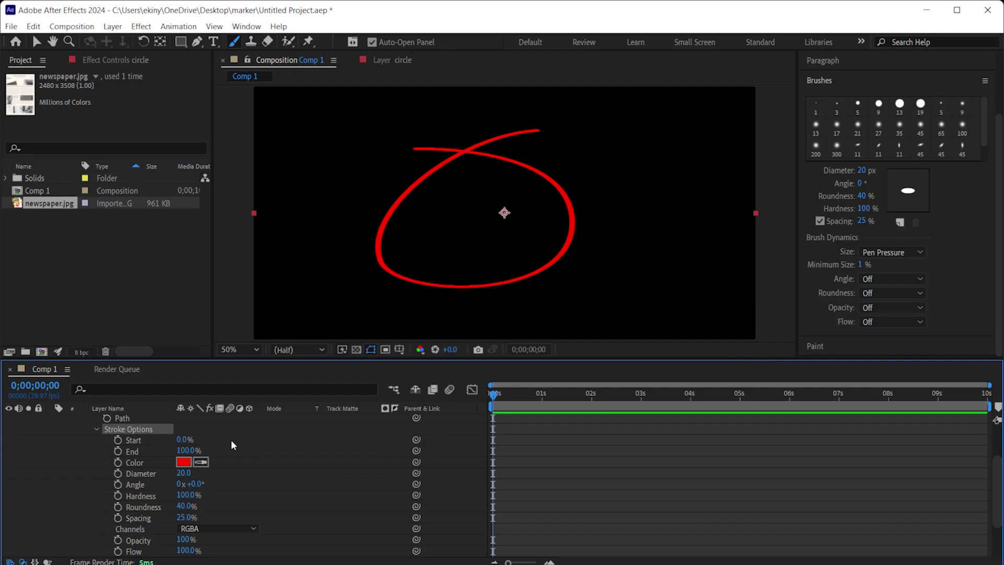
Set the stroke Angle to 40° after trying a larger diameter
mouse_move(188, 469)
left_mouse_down()
mouse_move(220, 471)
mouse_move(191, 473)
mouse_move(209, 483)
mouse_move(256, 481)
left_mouse_up()
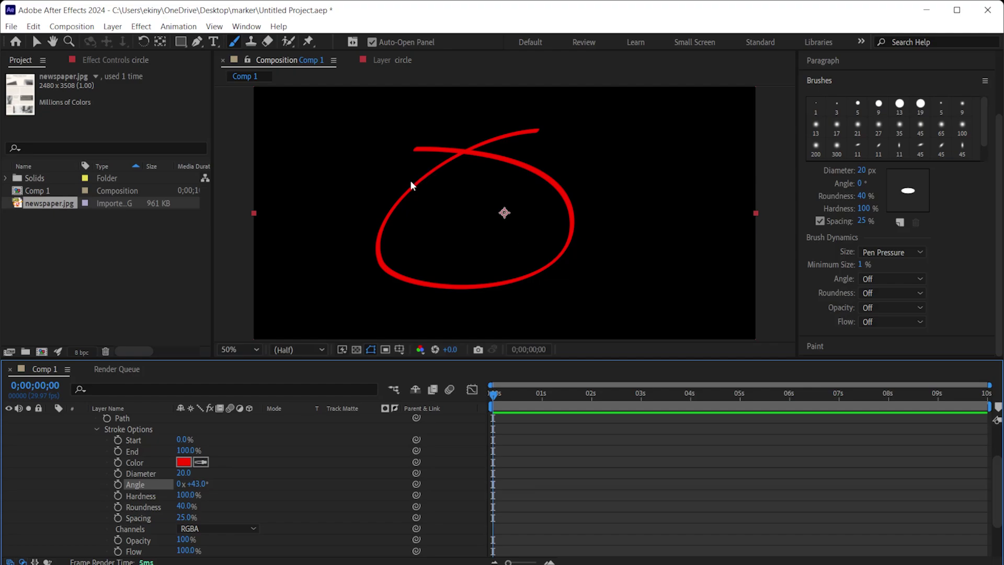
left_click(199, 484)
type("40")
key("Return")
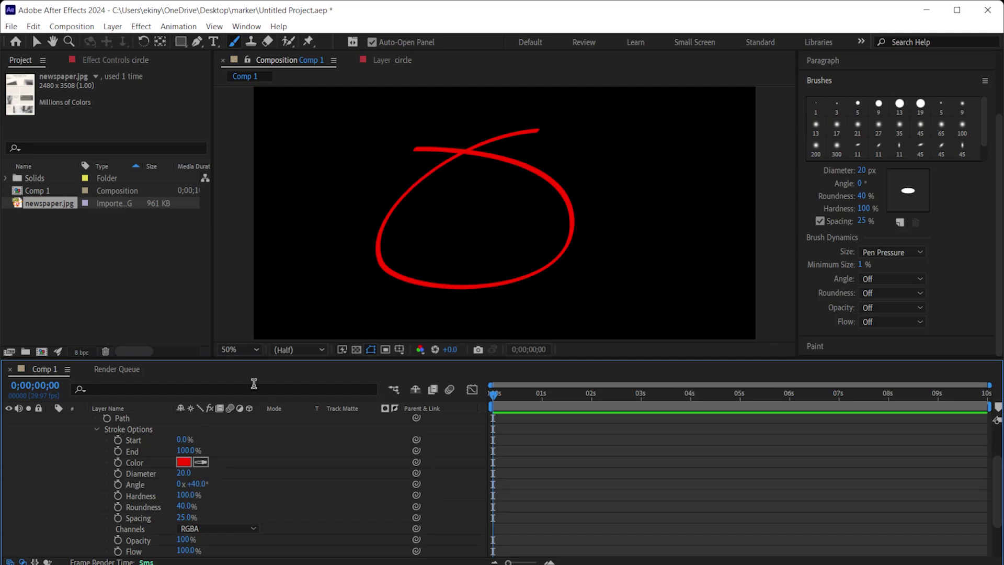
Try 0% Hardness, inspect the soft edge zoomed in, then undo it
left_click_drag(187, 494, 152, 494)
key("period")
key("period")
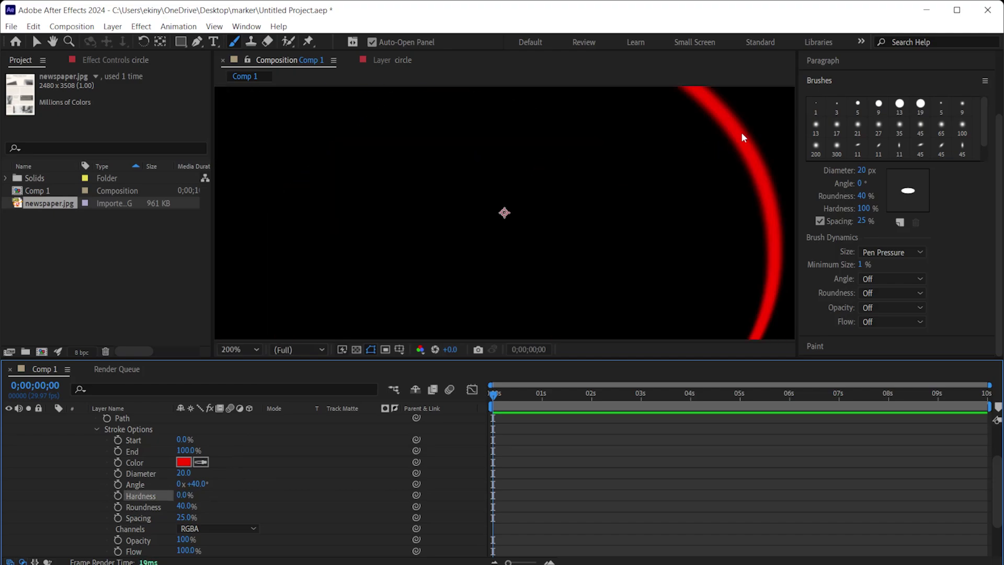
key("comma")
key("comma")
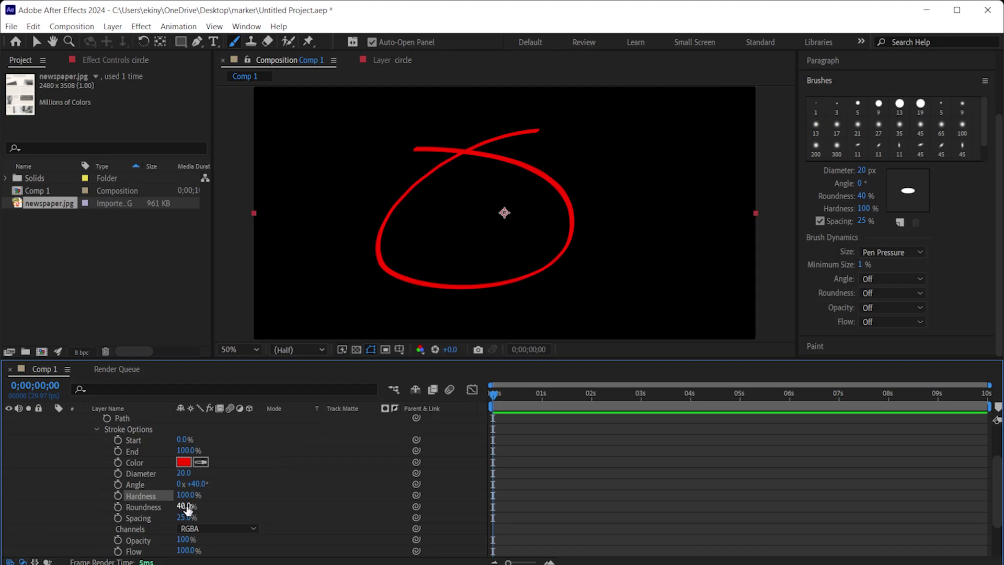
key("ctrl+z")
key("ctrl+z")
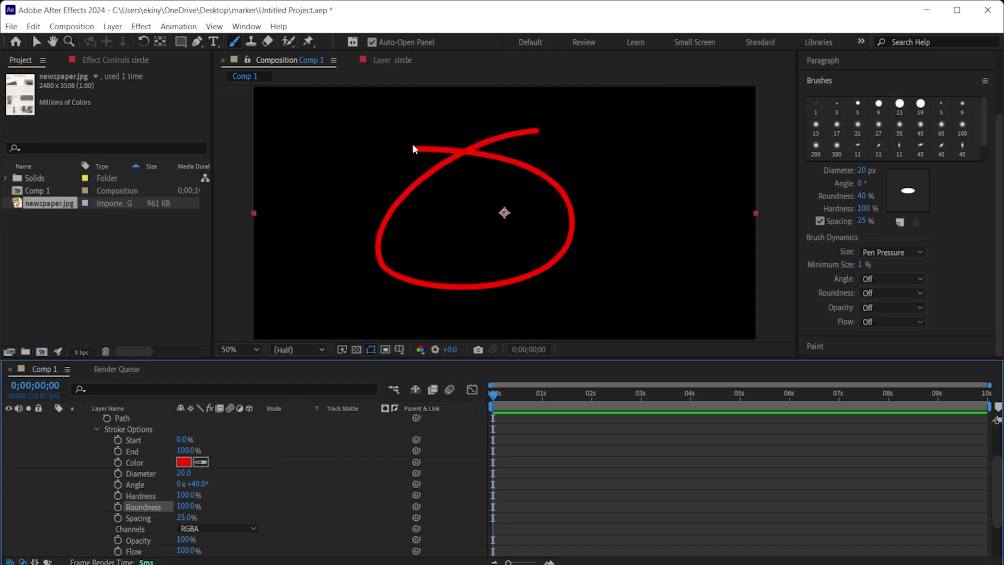
Reduce Roundness to 38%, restore Spacing for a solid stroke, and fold Stroke Options
mouse_move(184, 505)
left_mouse_down()
mouse_move(184, 520)
mouse_move(291, 514)
left_mouse_up()
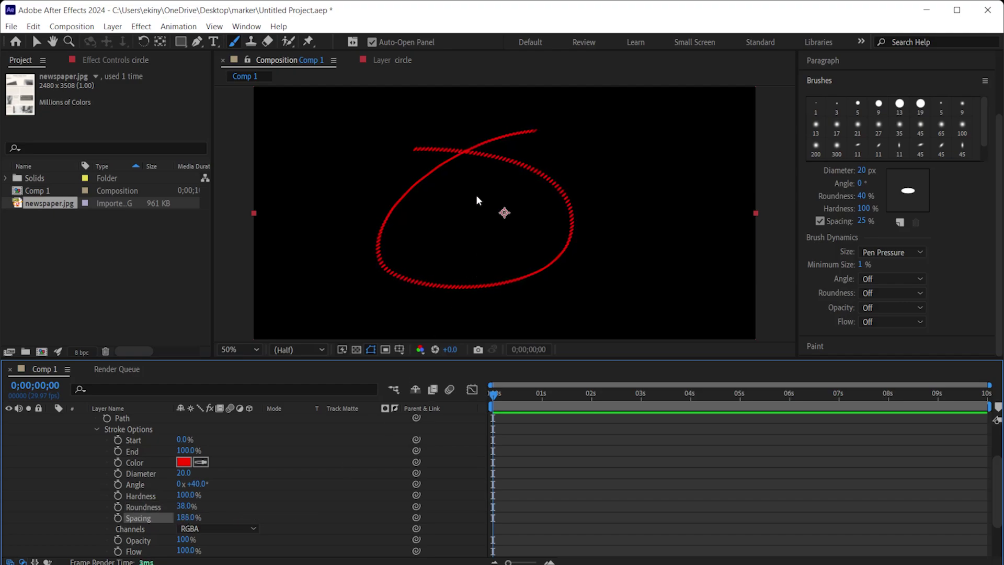
left_click_drag(186, 518, 179, 518)
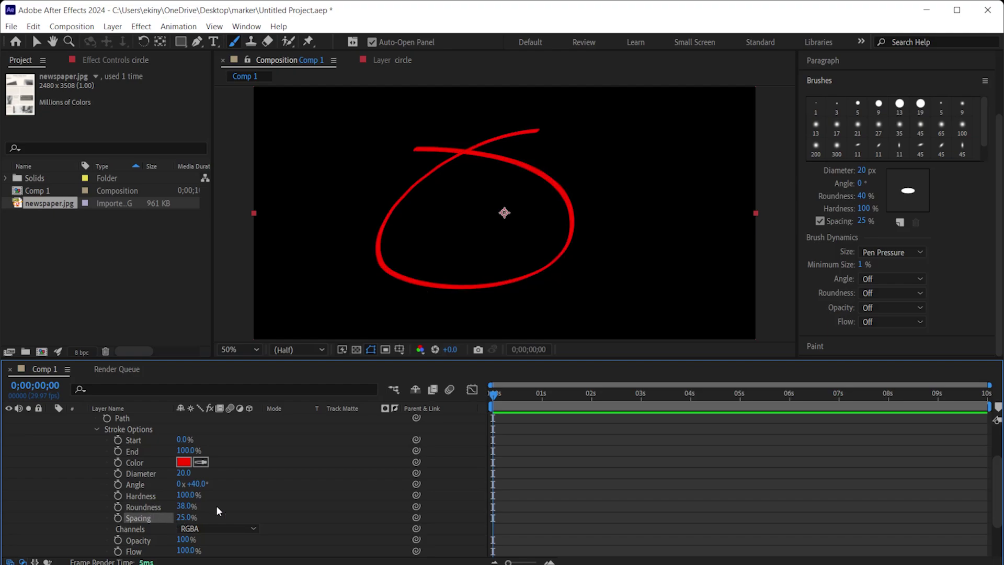
left_click(96, 429)
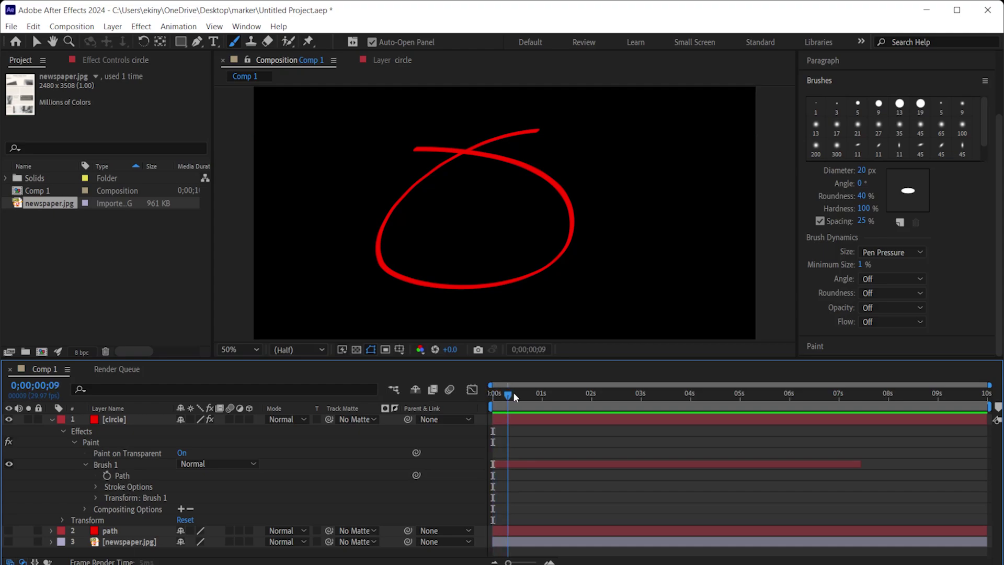
Keyframe the stroke's End at 0% at 0 s and 100% at 1 s
left_click(96, 487)
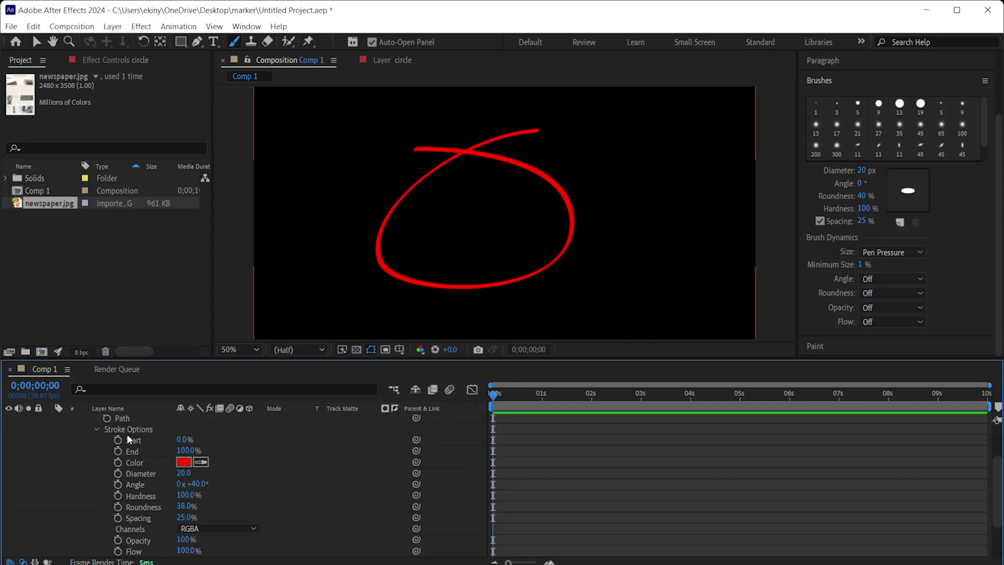
left_click(130, 452)
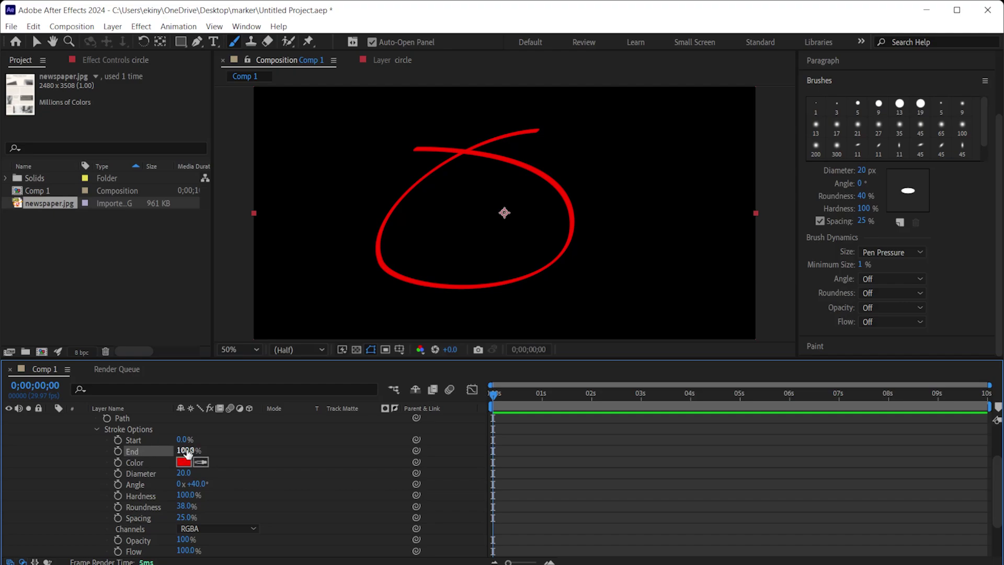
left_click_drag(187, 450, 117, 451)
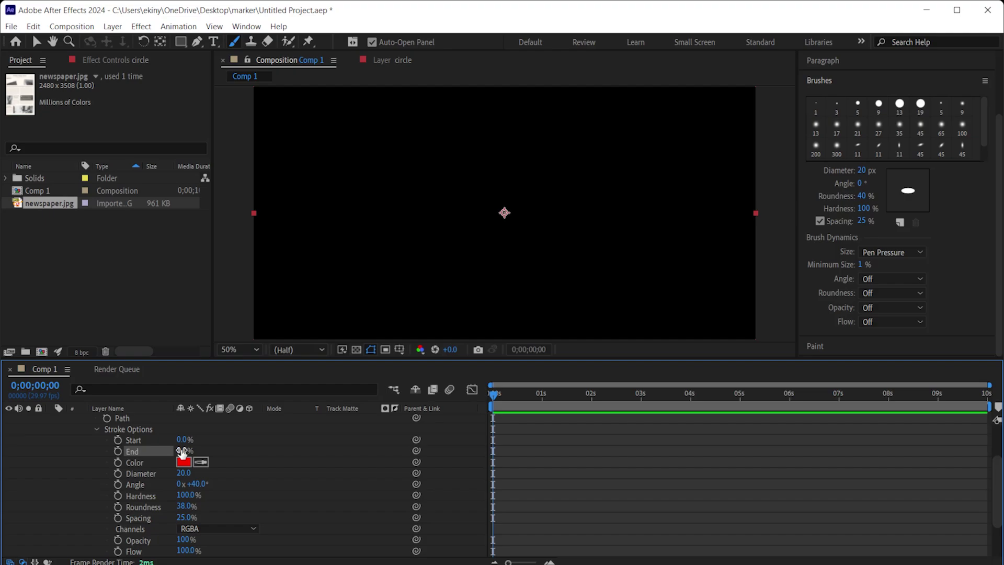
left_click(116, 450)
left_click(544, 413)
left_click(184, 450)
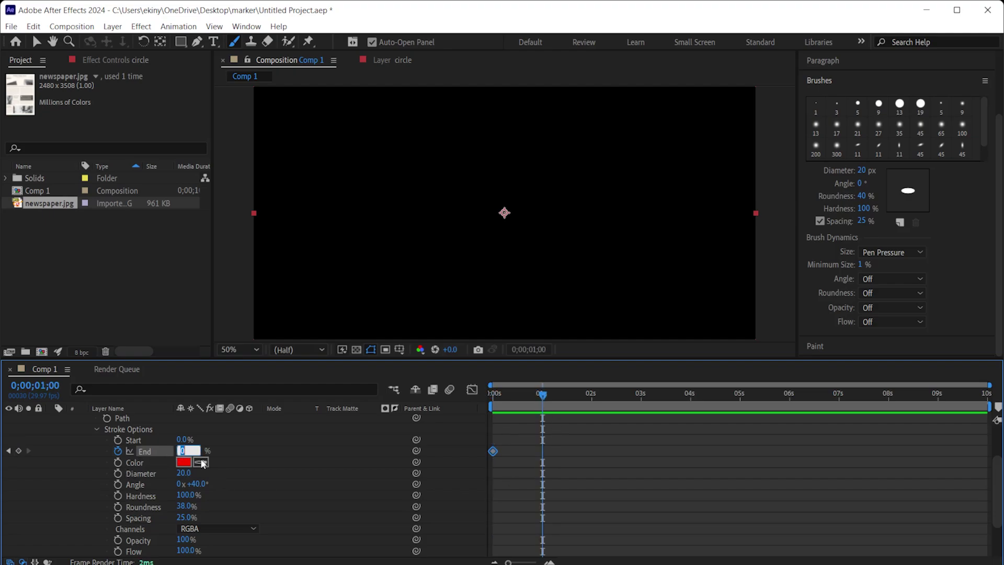
type("100")
key("Return")
Apply Easy Ease to both End keyframes and steepen the acceleration in the Graph Editor
left_click_drag(553, 438, 485, 463)
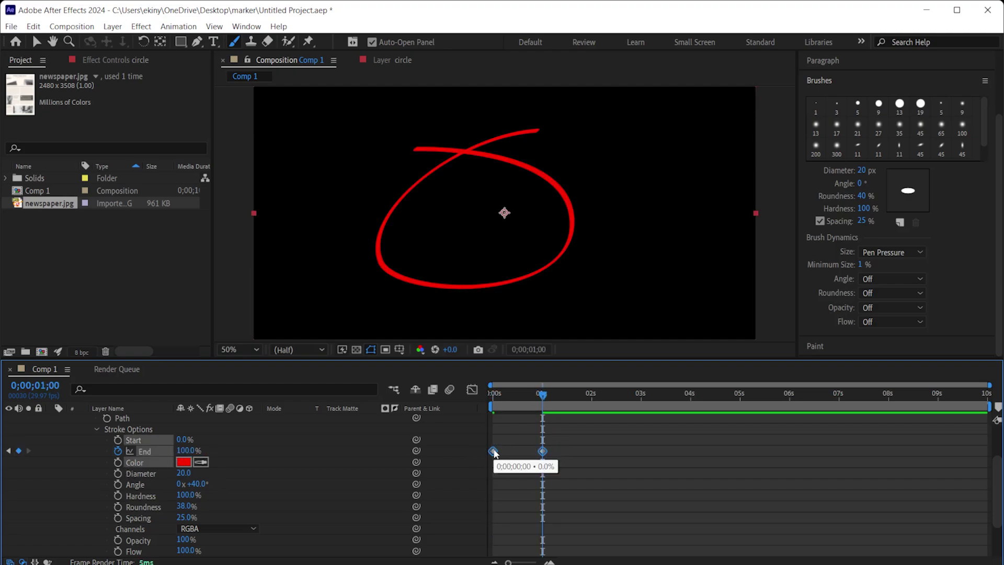
key("F9")
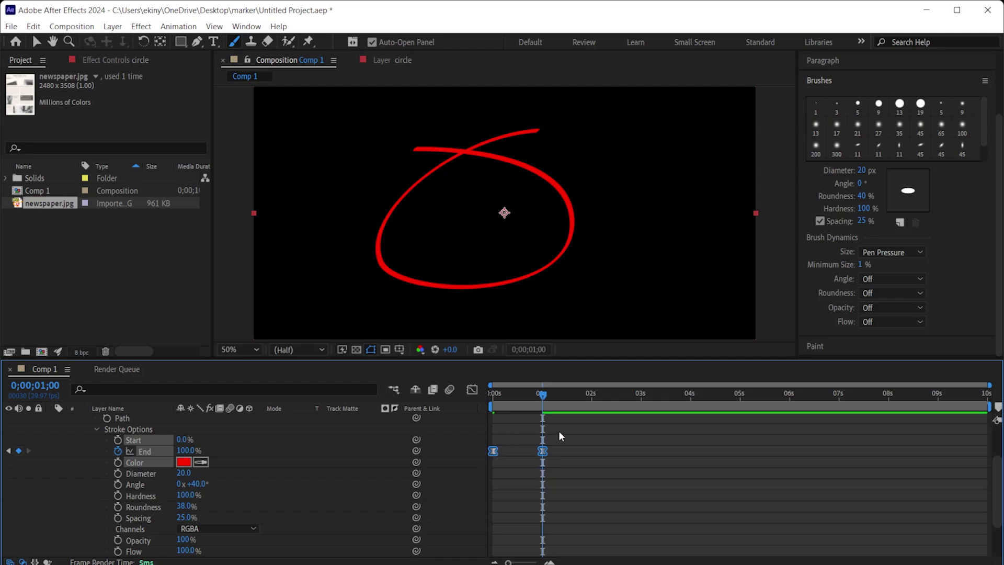
left_click(471, 389)
left_click_drag(533, 528, 522, 529)
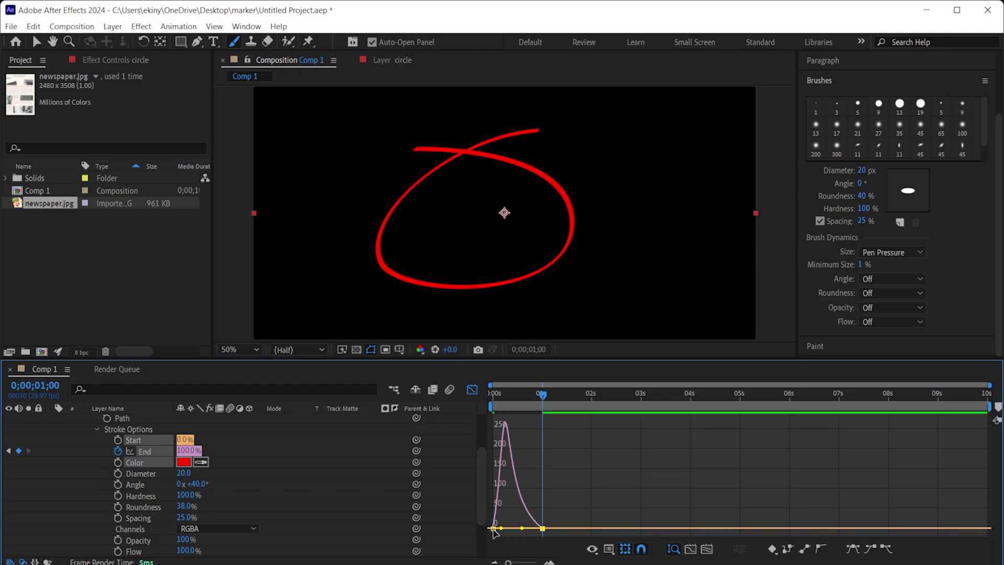
Preview the red stroke drawing on from the first frame, then collapse the circle's stroke properties
left_click(478, 389)
key("Home")
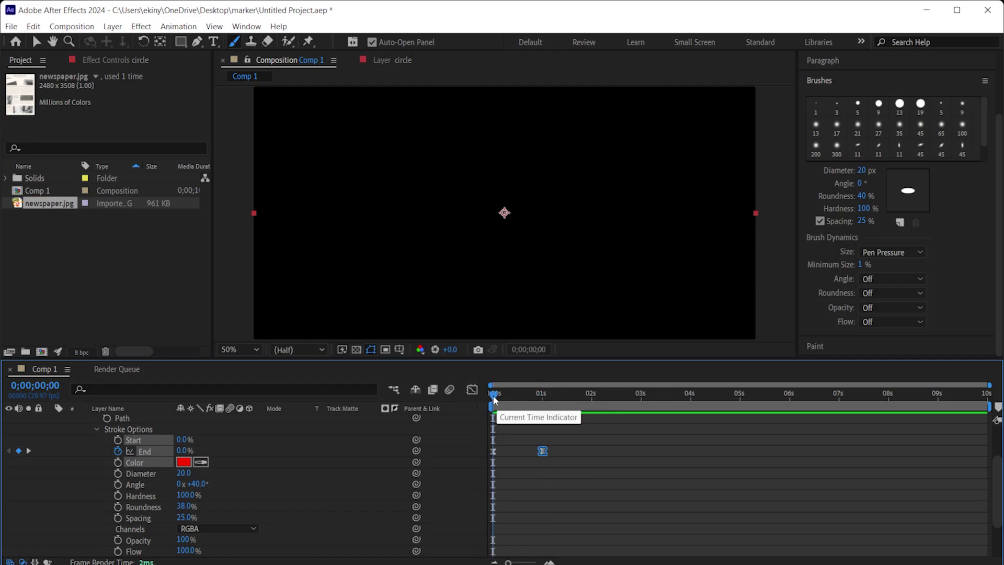
key("space")
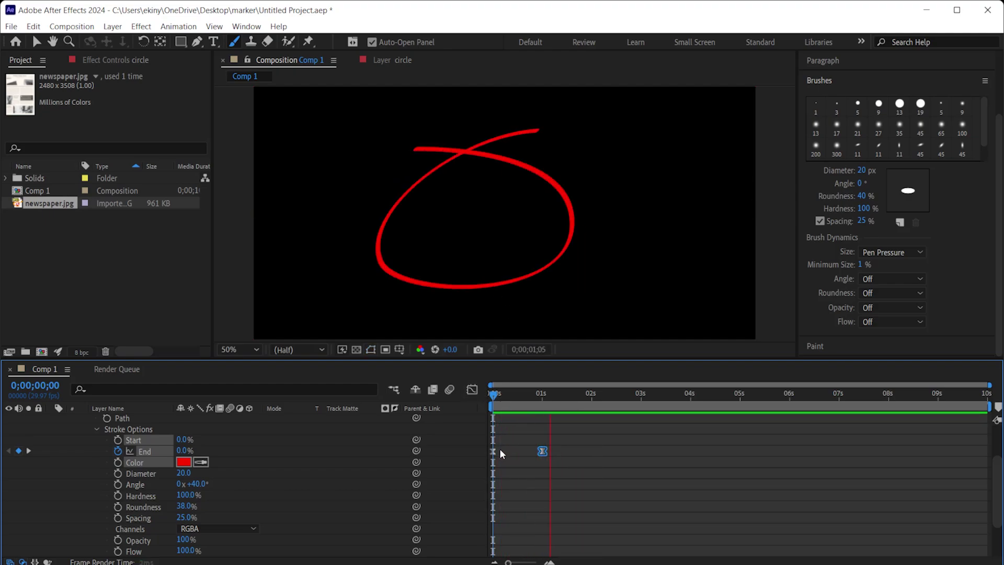
key("space")
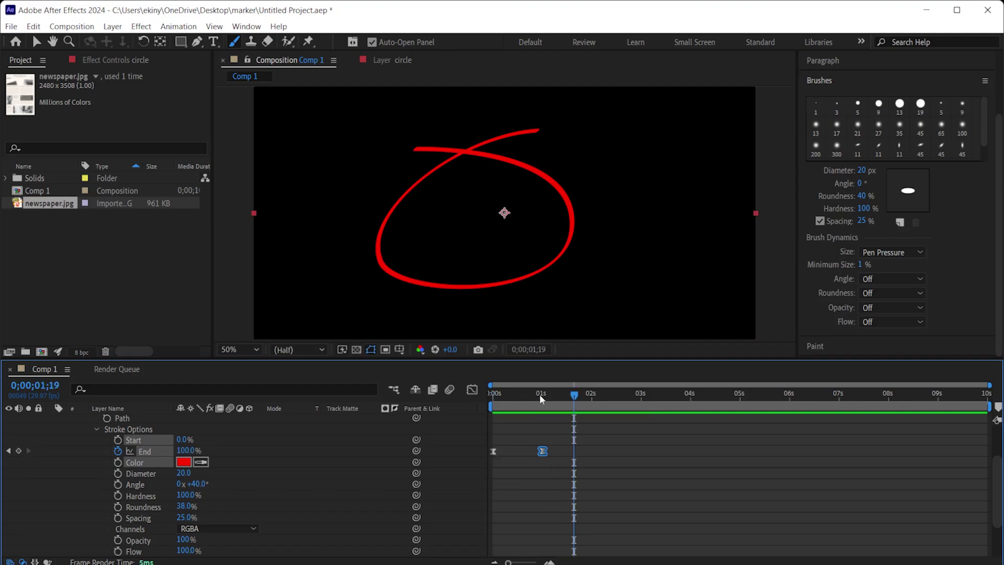
key("ctrl+grave")
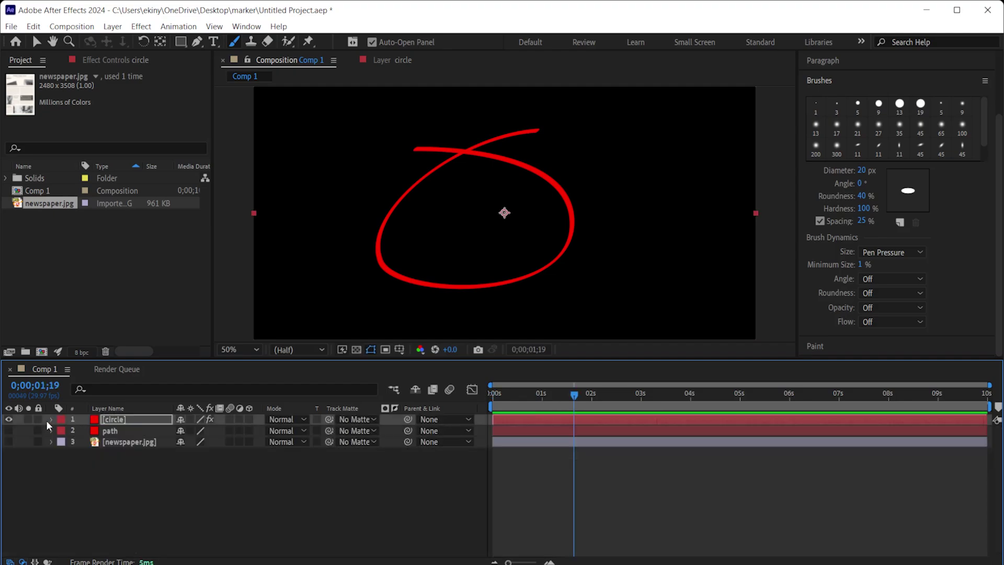
Make newspaper.jpg visible and scale the circle layer down to 63%
left_click(9, 441)
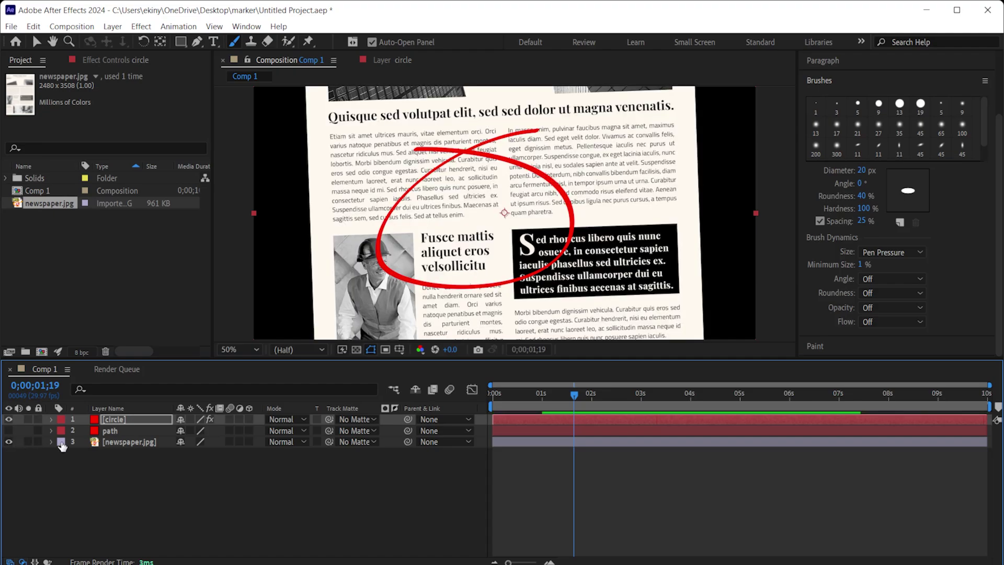
left_click(112, 441)
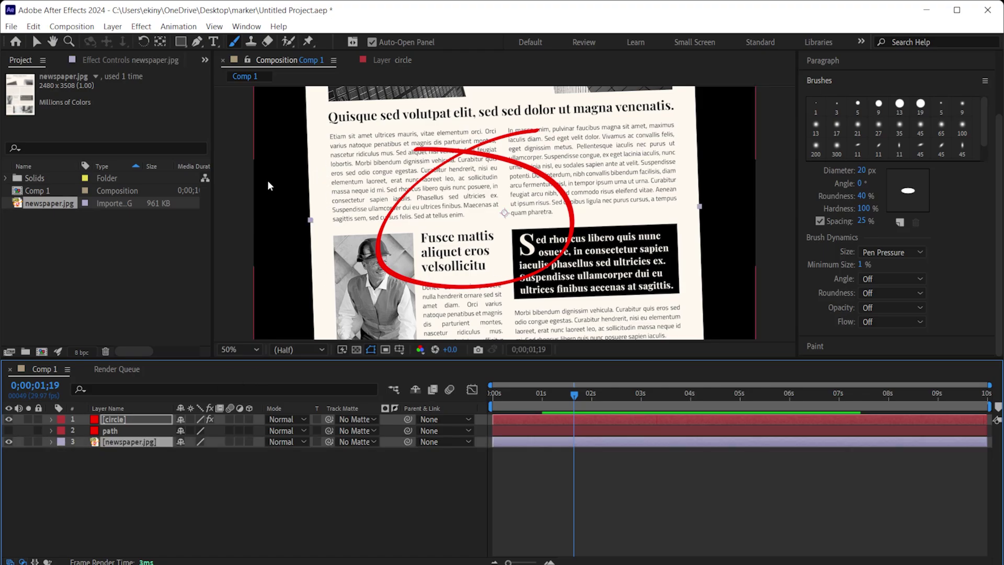
left_click(113, 419)
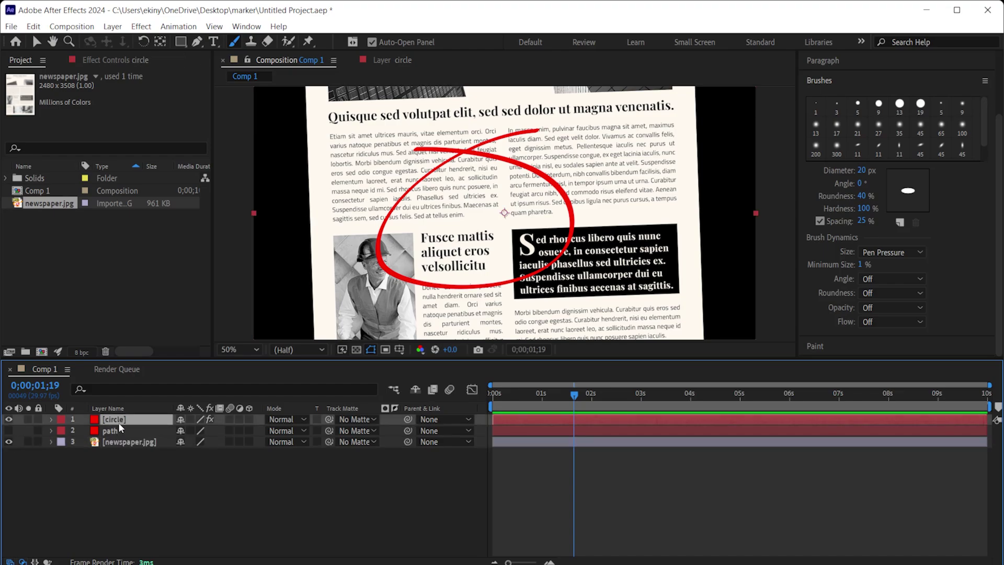
key("s")
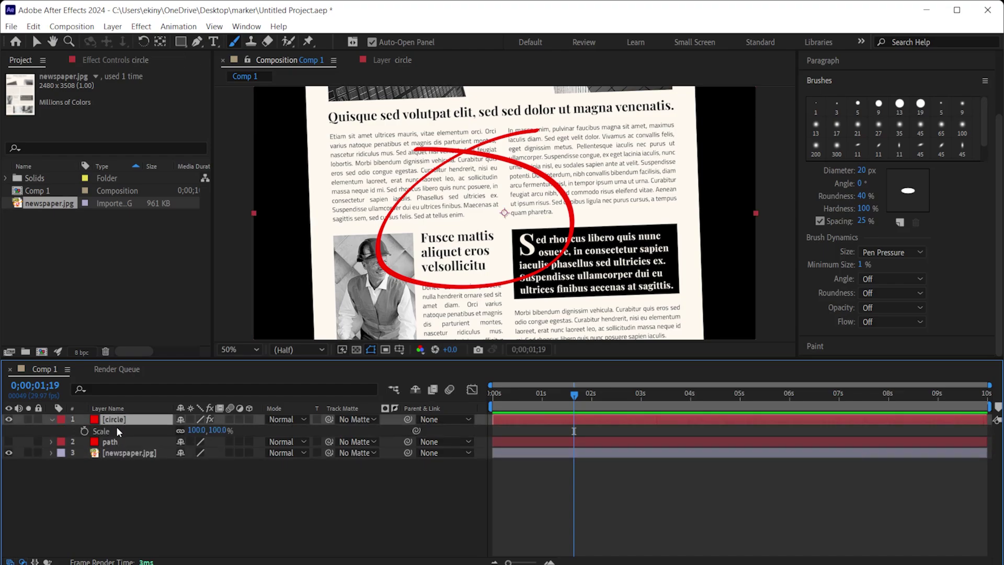
left_click_drag(192, 430, 173, 425)
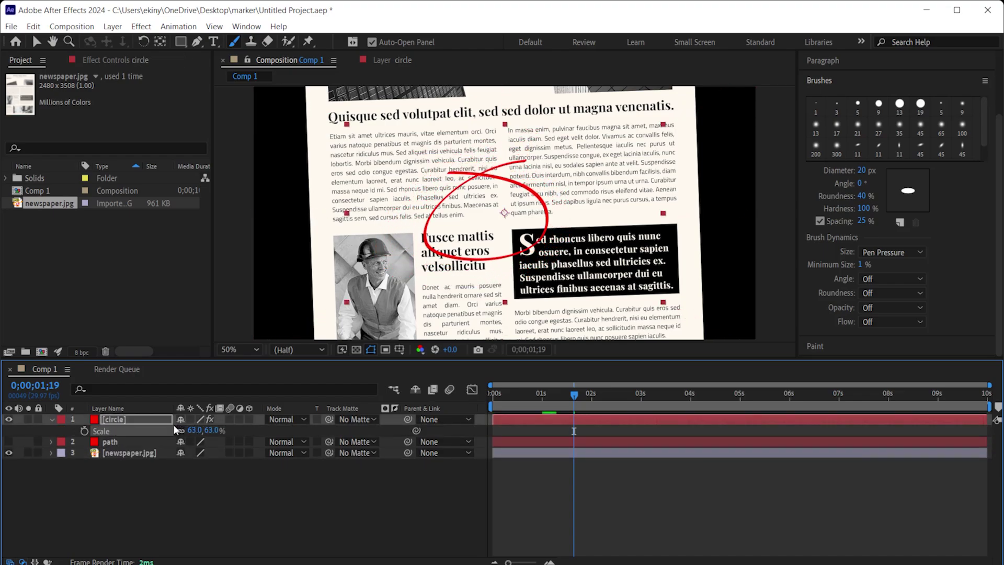
left_click(111, 421)
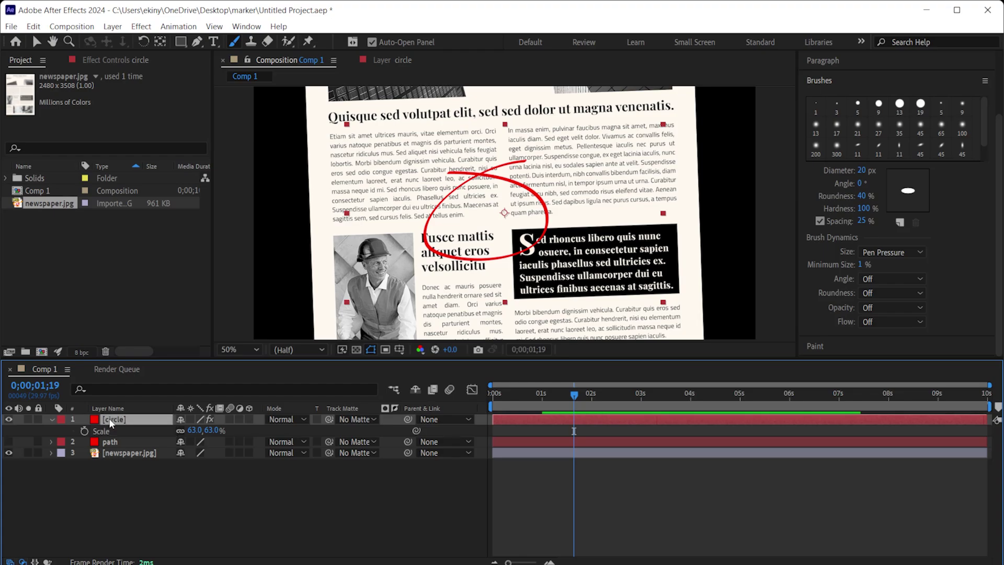
Move the circle to position 858, 656 around the Fusce mattis headline and preview it
key("p")
left_click_drag(465, 252, 438, 280)
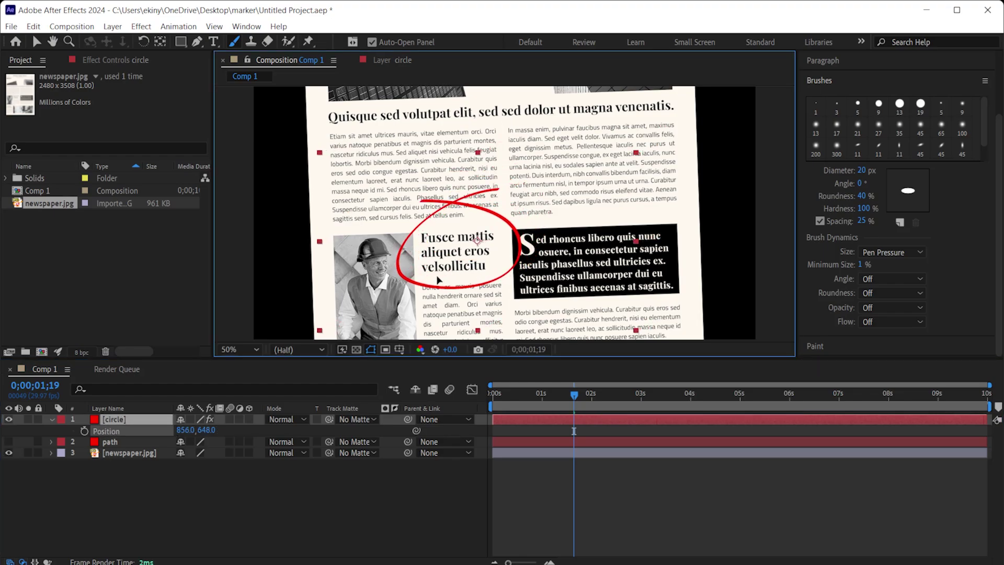
left_click(468, 393)
key("Home")
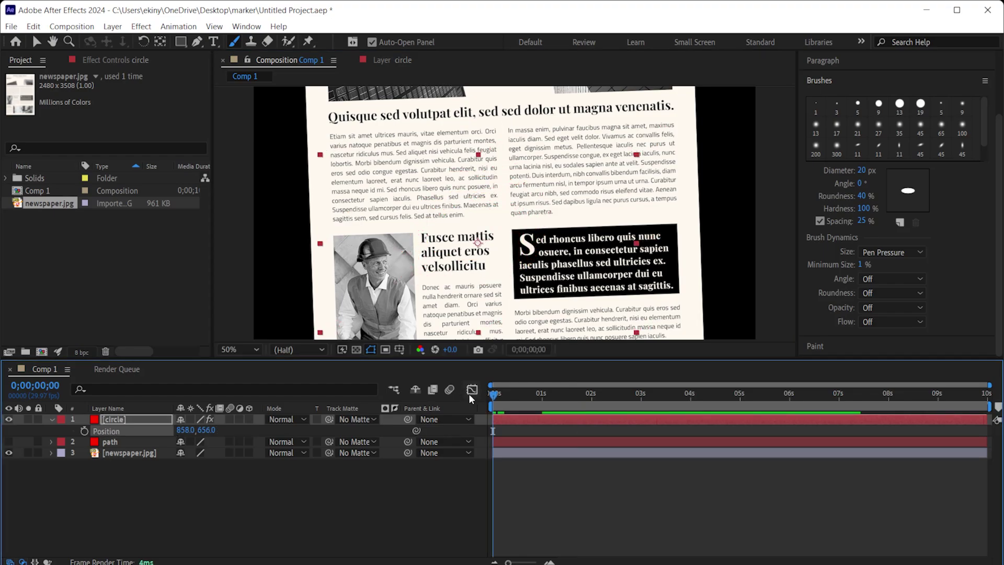
key("space")
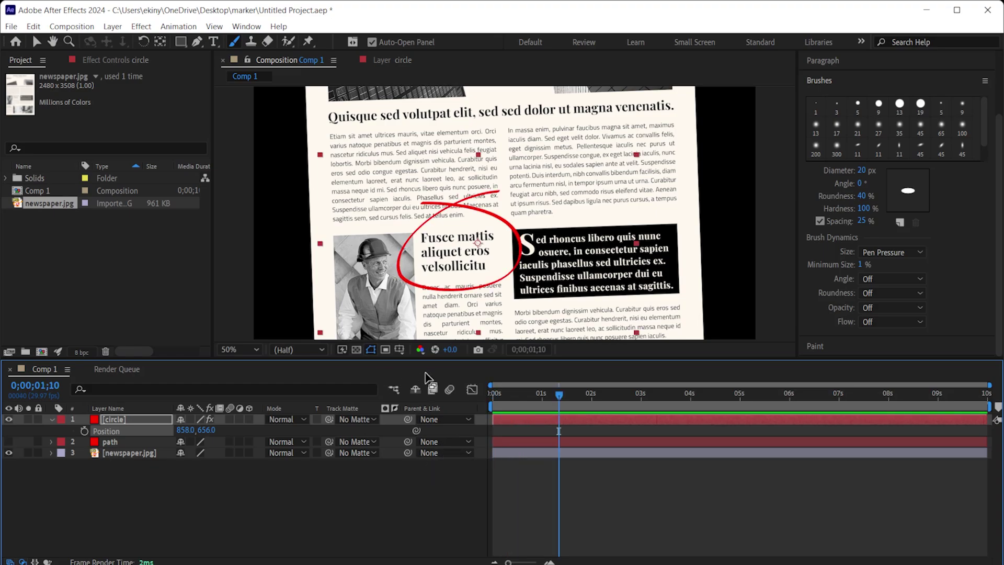
Set the circle layer's blend mode to Multiply, comparing it against Normal up close
key("slash")
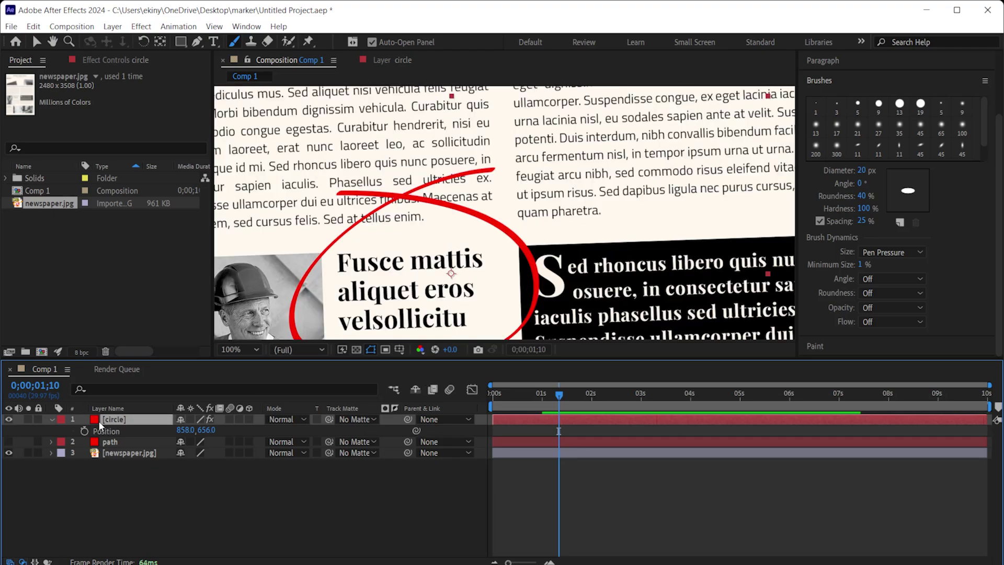
left_click(290, 418)
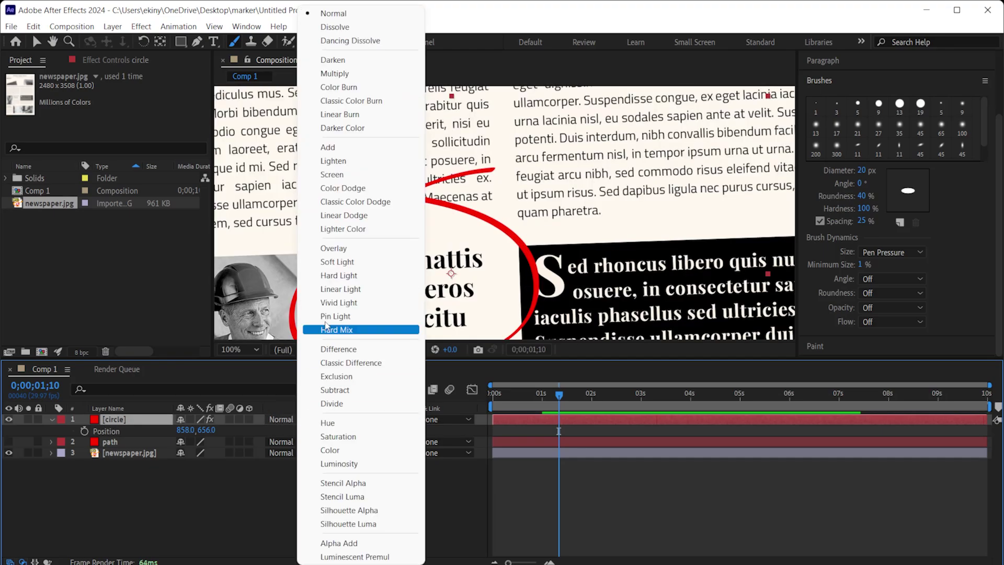
left_click(349, 73)
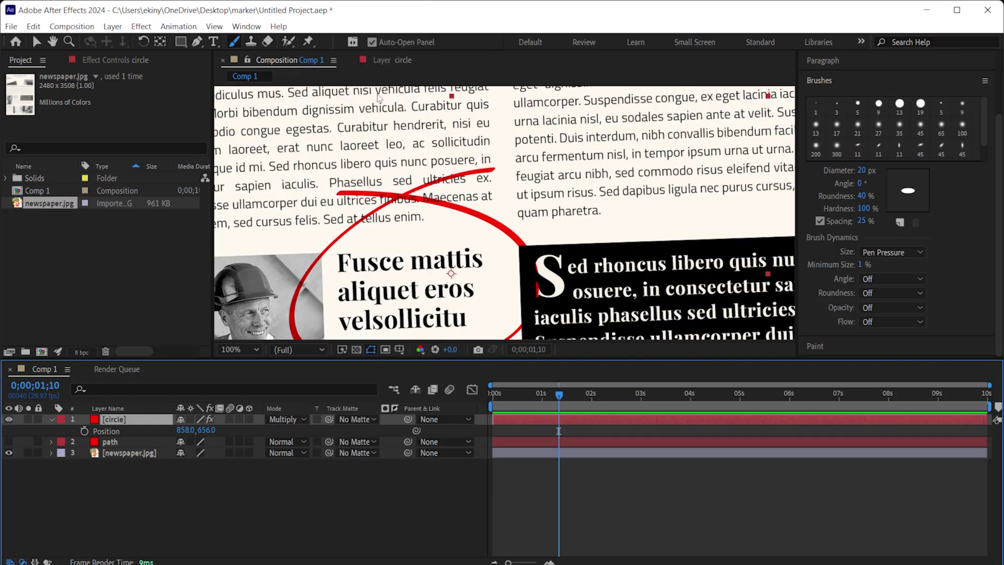
key("comma")
key("comma")
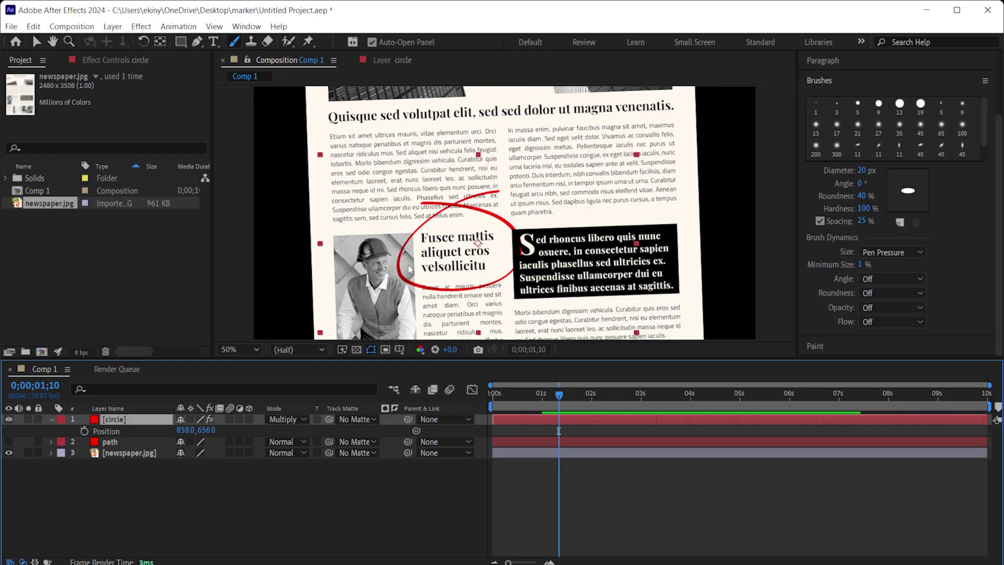
key("slash")
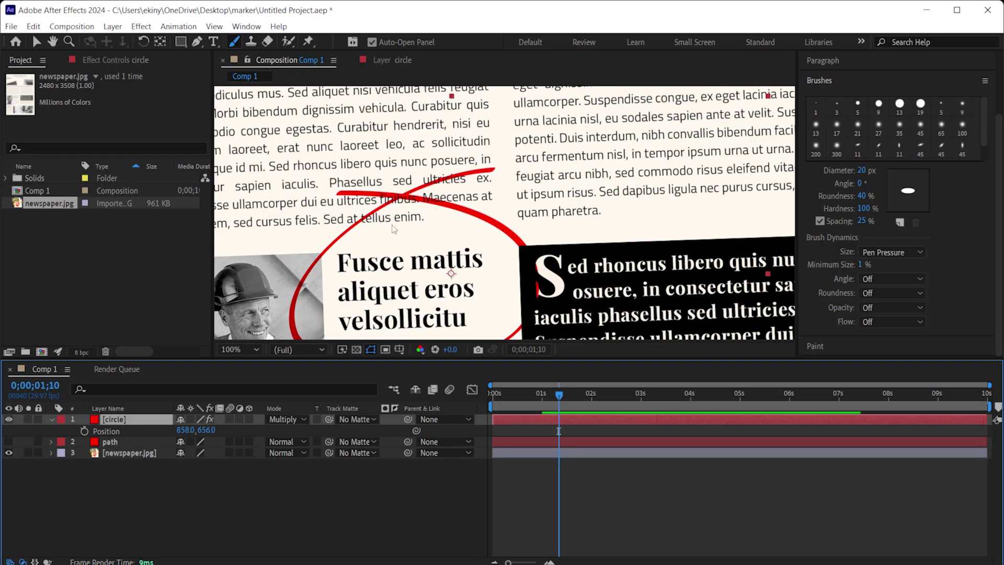
key("ctrl+z")
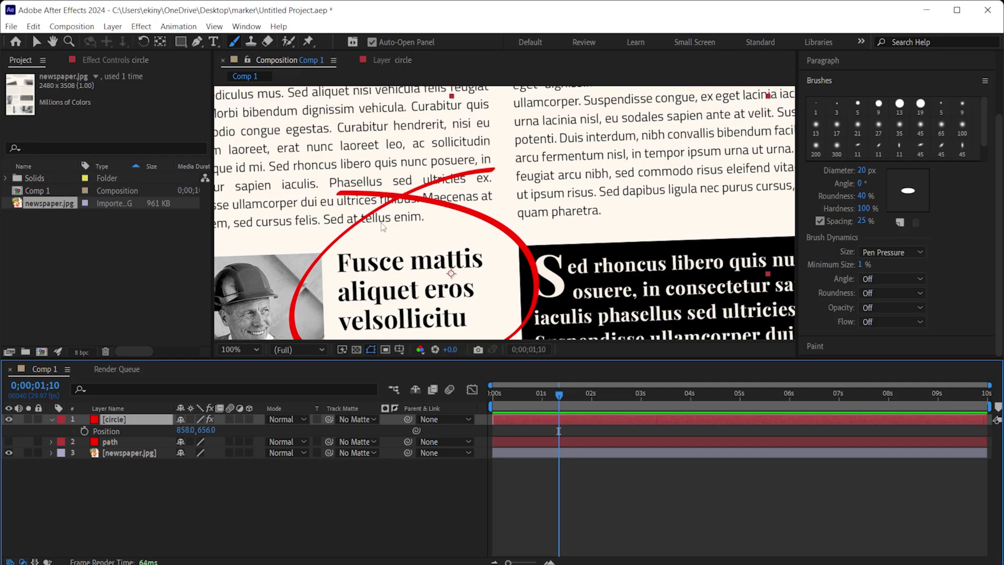
left_click(287, 419)
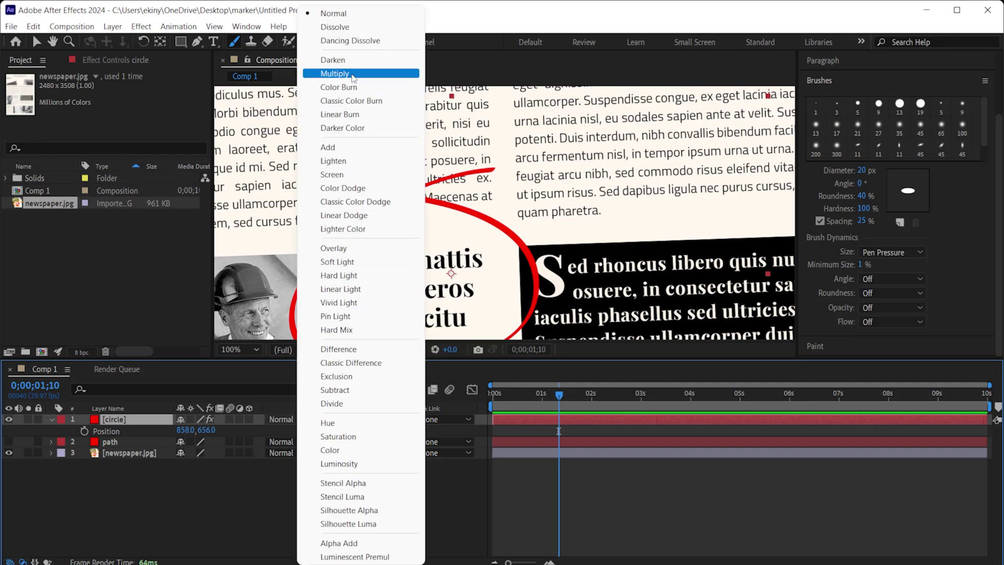
left_click(353, 76)
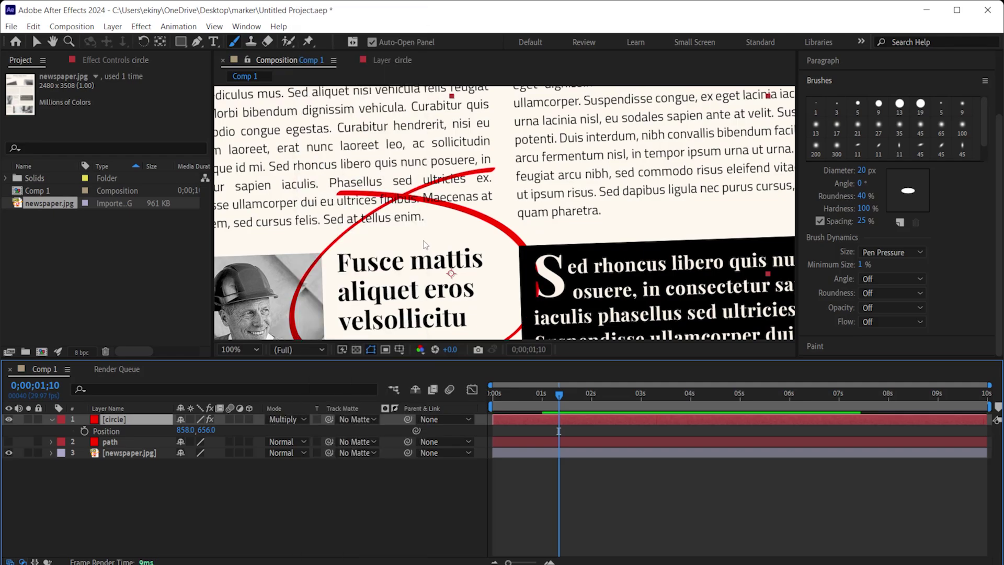
key("comma")
key("comma")
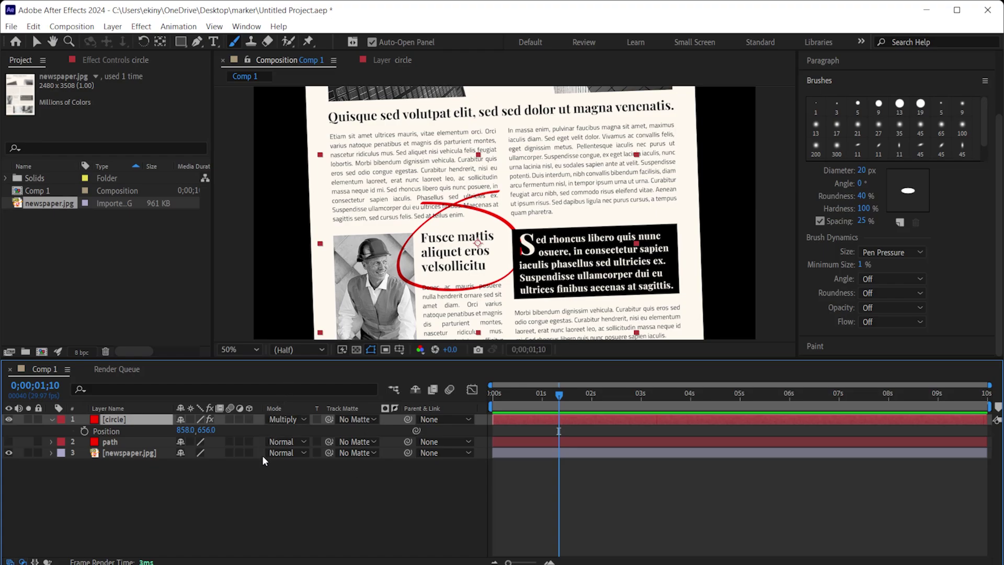
Search Effects & Presets for 'fill' and apply the Fill effect to the circle layer
key("ctrl+5")
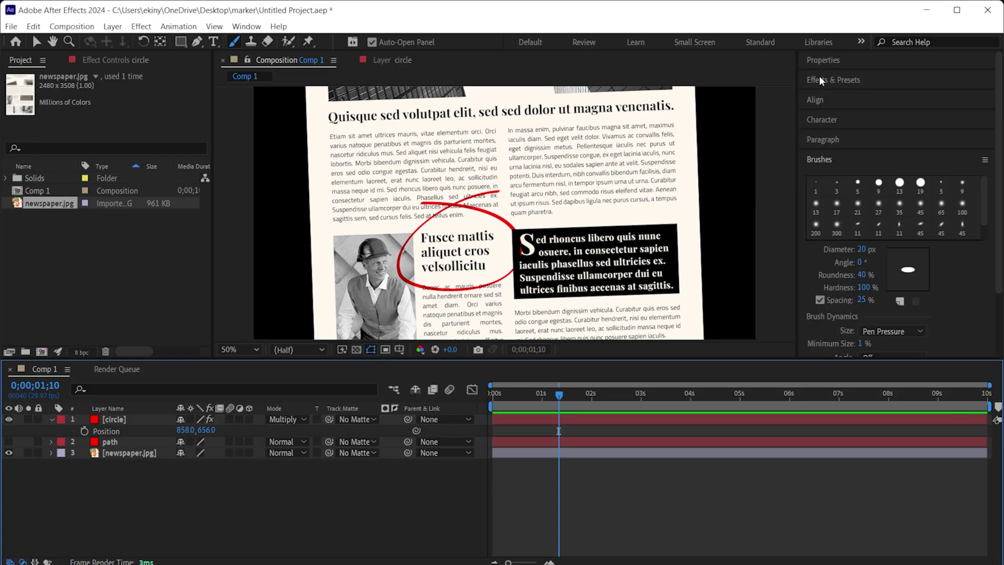
left_click(844, 99)
type("fill")
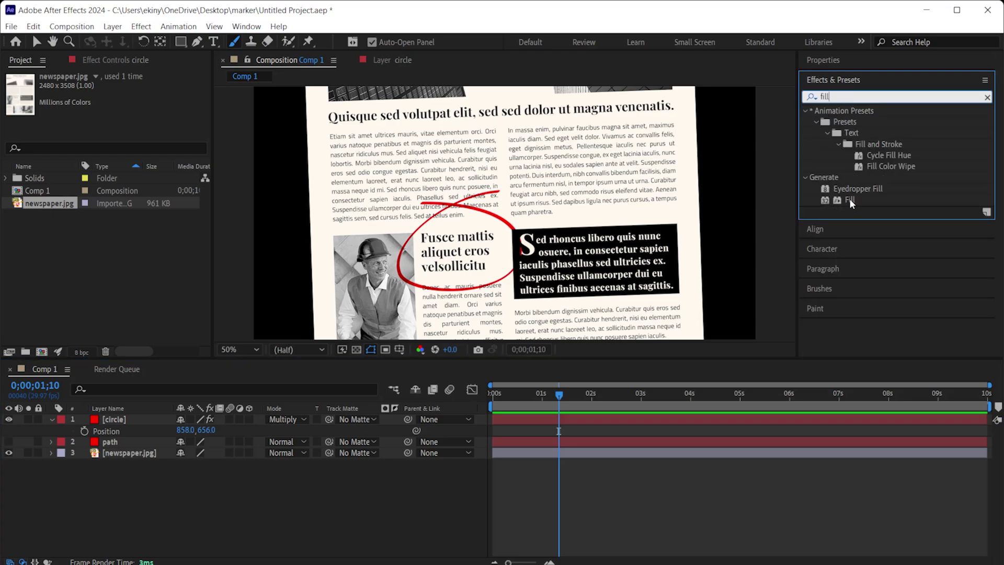
mouse_move(849, 205)
left_mouse_down()
mouse_move(575, 216)
mouse_move(119, 423)
left_mouse_up()
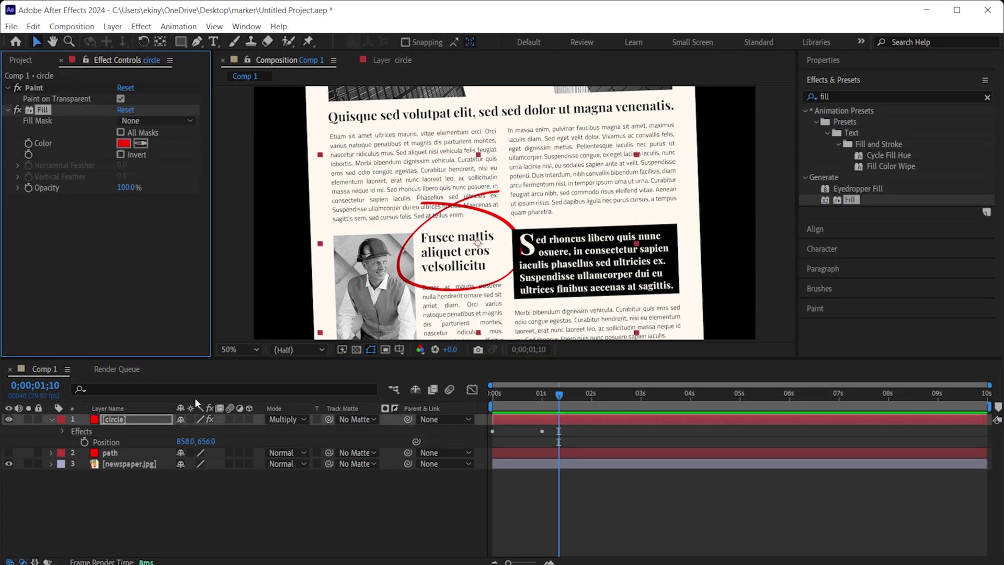
Set the Fill colour to a medium blue so the stroke turns blue
left_click(121, 145)
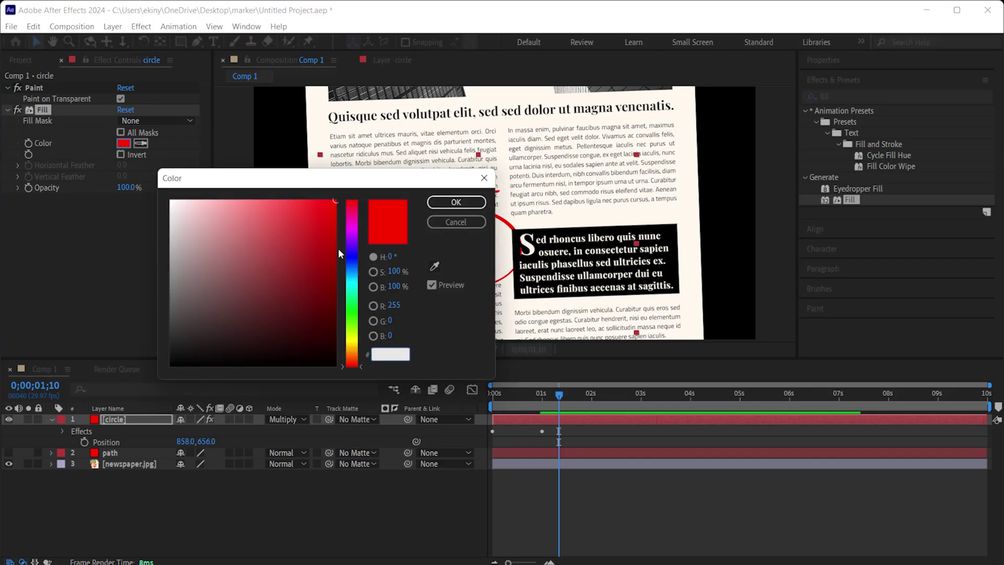
left_click(351, 262)
left_click_drag(316, 183, 720, 214)
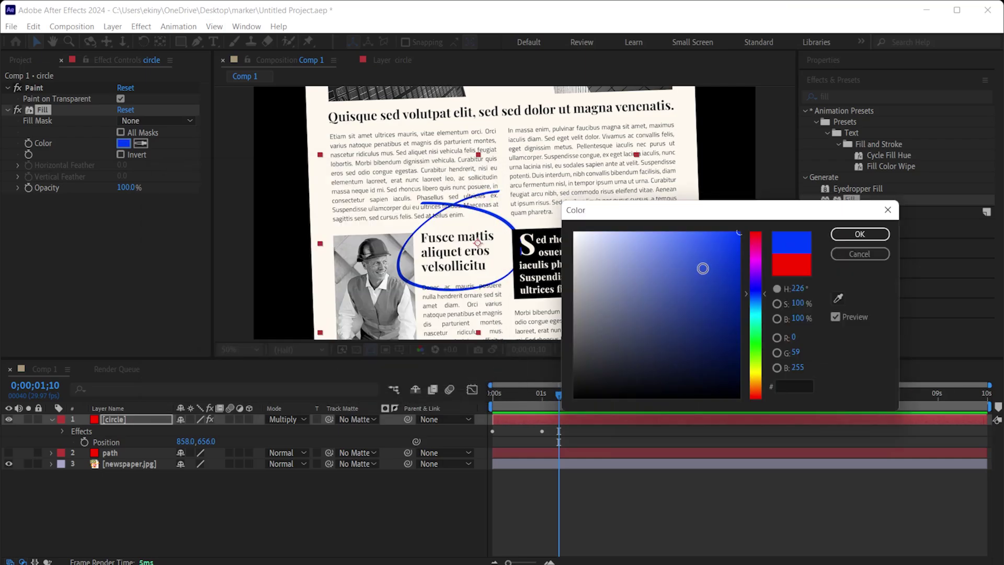
mouse_move(702, 278)
left_mouse_down()
mouse_move(724, 261)
mouse_move(567, 403)
left_mouse_up()
left_click(757, 300)
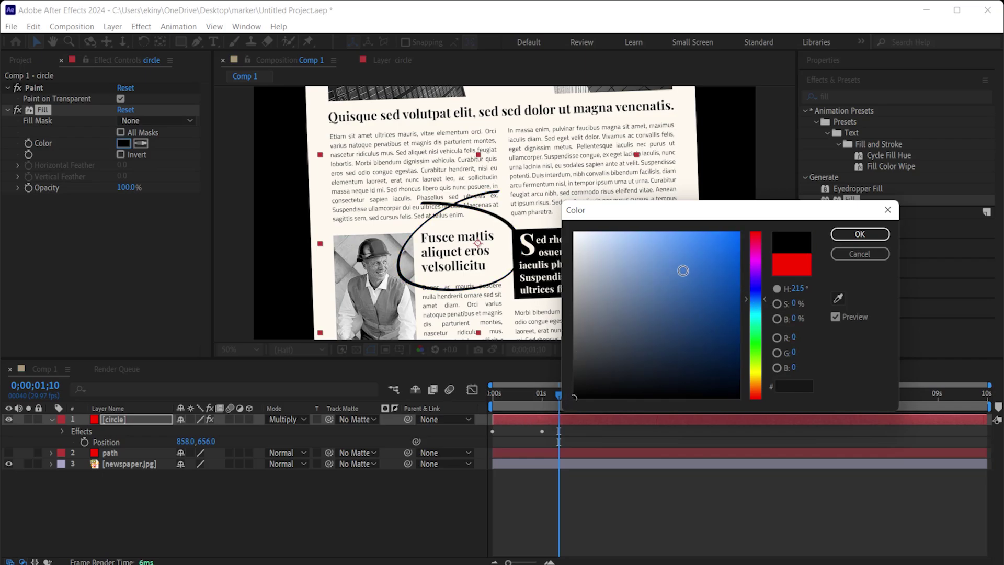
left_click(714, 270)
left_click(869, 234)
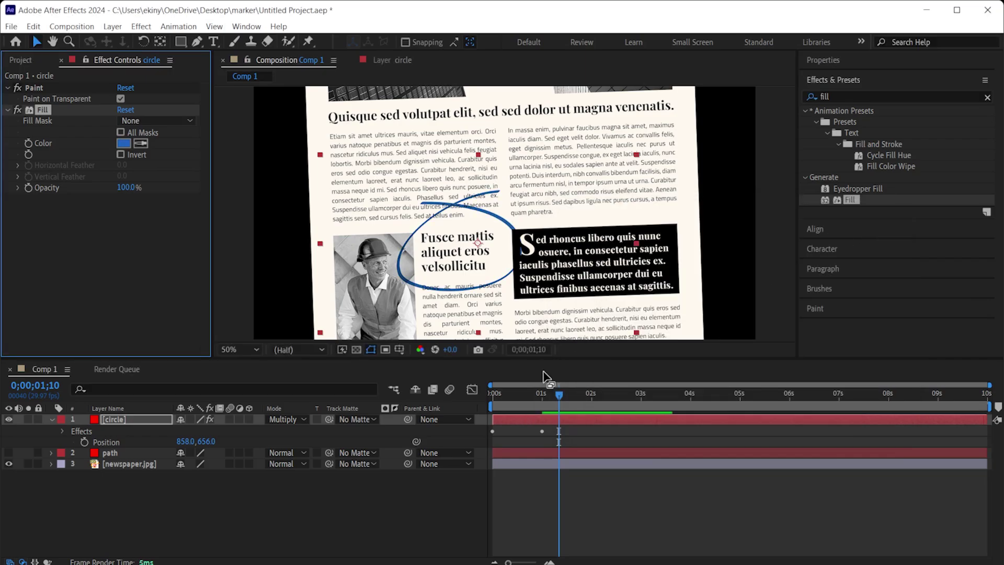
left_click(494, 394)
key("space")
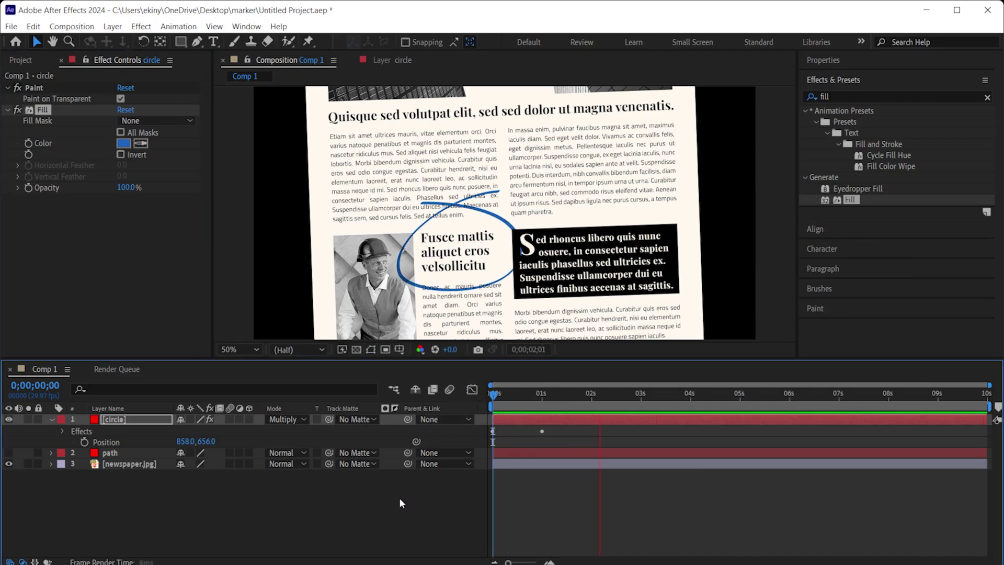
key("space")
scroll(492, 215, "up", 2)
scroll(417, 195, "down", 2)
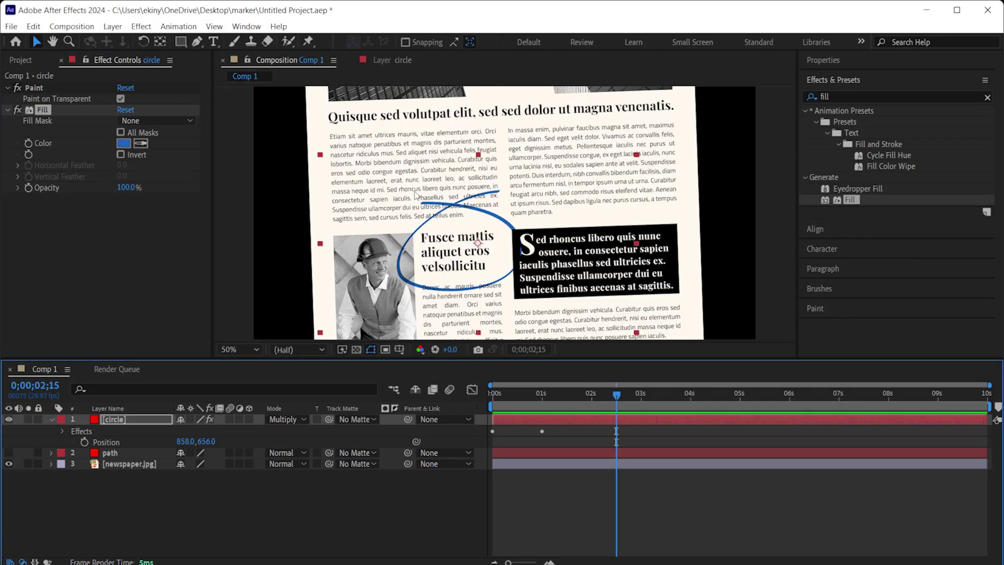